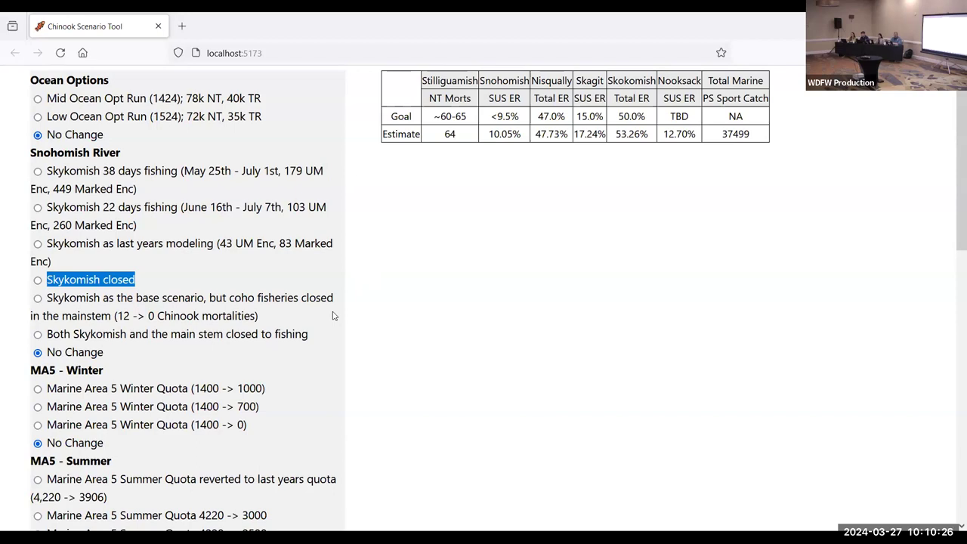
Highlight the MA5 - Winter quota values and select the reduction of the Marine Area 5 Winter Quota from 1400 to 0.
scroll(325, 317, "down", 2)
scroll(327, 315, "up", 2)
scroll(49, 409, "down", 1)
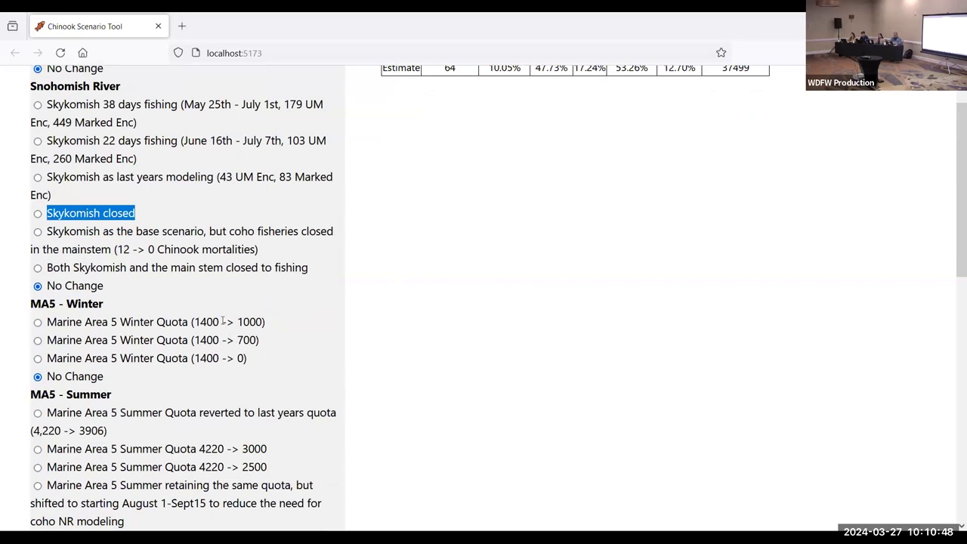
left_click_drag(219, 321, 195, 321)
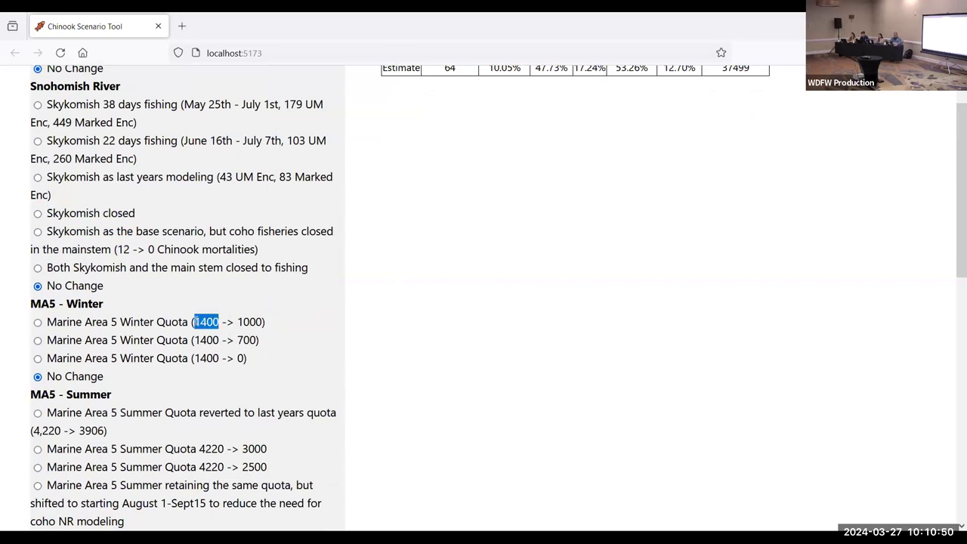
scroll(254, 367, "up", 1)
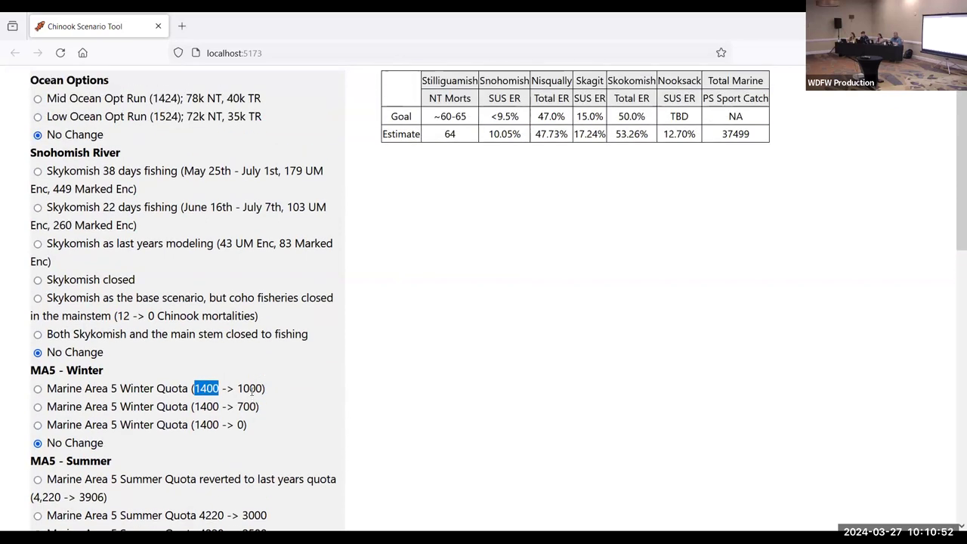
left_click_drag(263, 388, 237, 388)
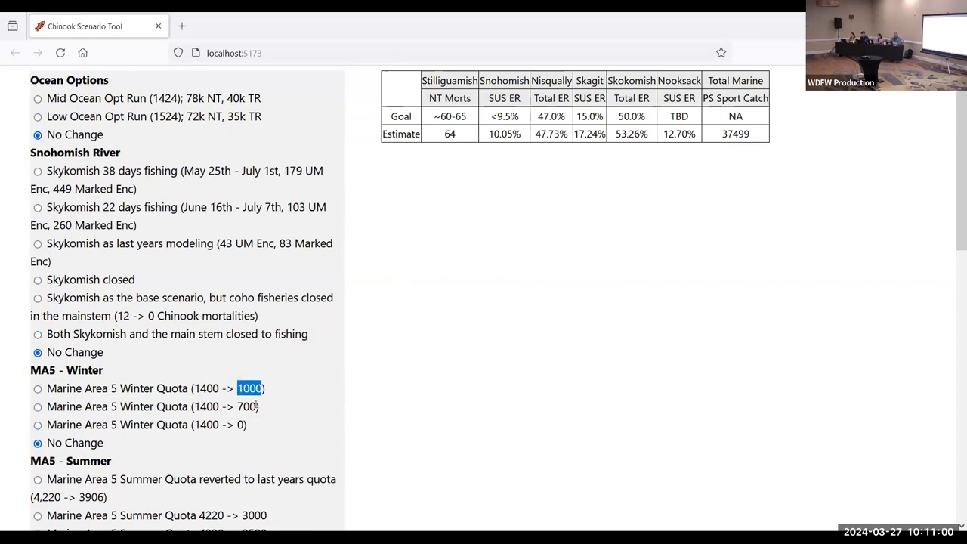
left_click_drag(258, 407, 236, 424)
left_click(39, 425)
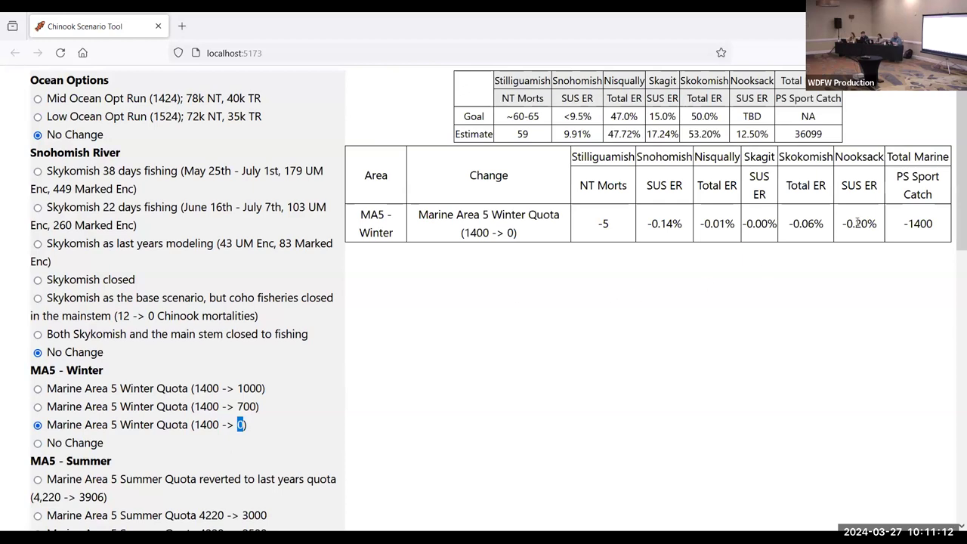
Examine the MA5 - Winter change's effects on Nooksack, Snohomish, Stilliguamish and total sport catch, plus the overall Estimate row.
left_click_drag(855, 224, 862, 224)
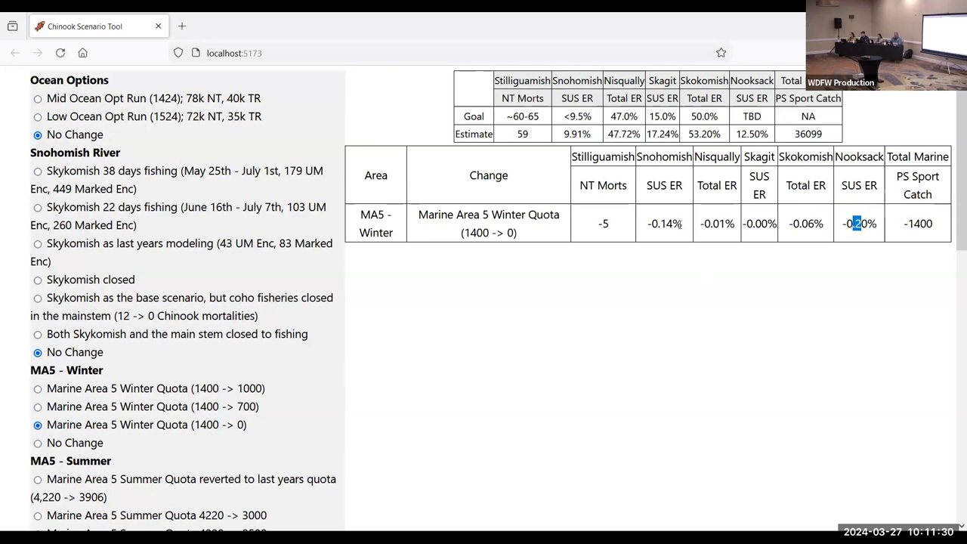
left_click_drag(682, 222, 643, 222)
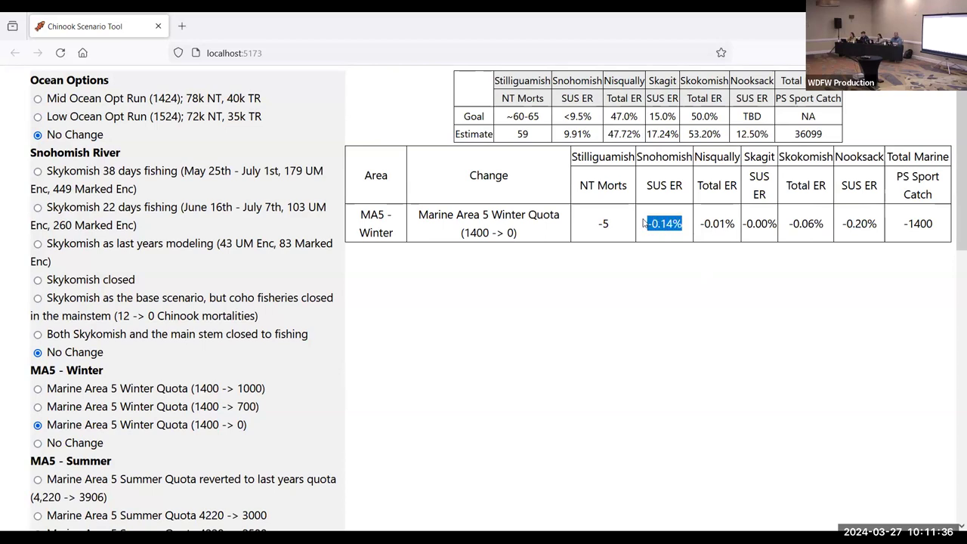
left_click_drag(610, 226, 599, 223)
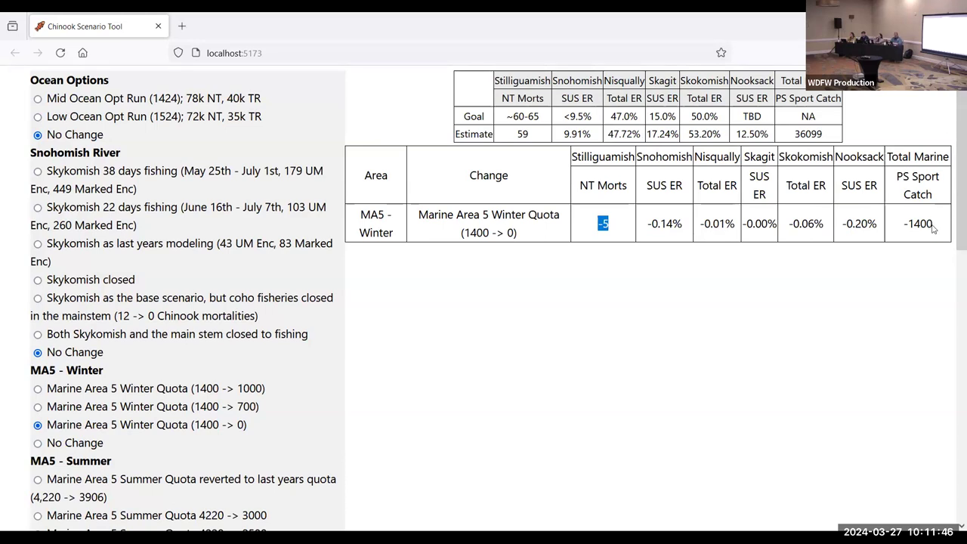
left_click_drag(932, 223, 899, 230)
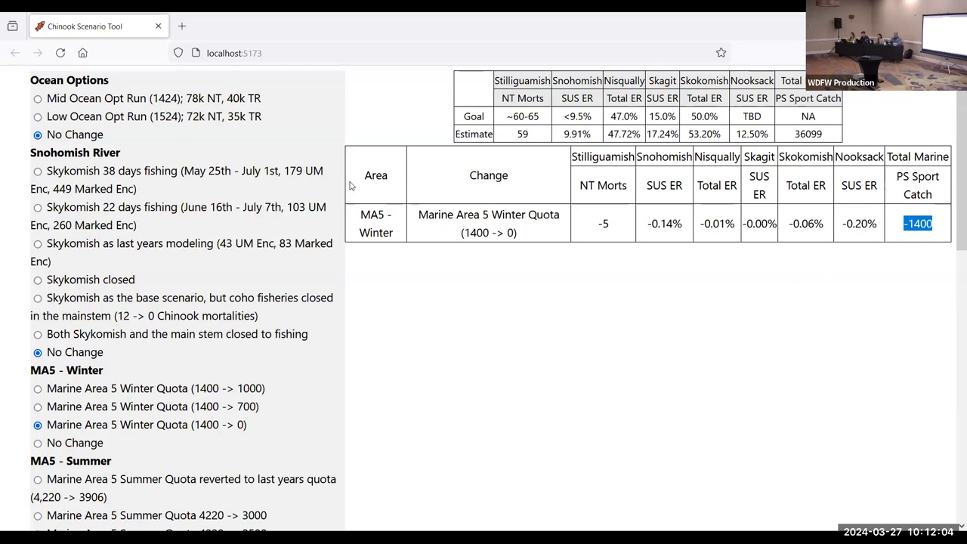
left_click_drag(835, 139, 454, 134)
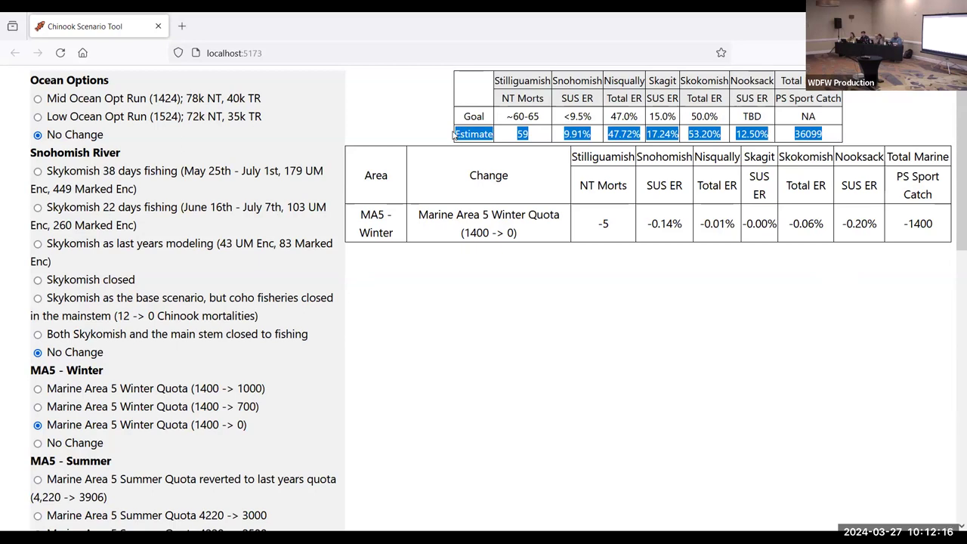
Return the MA5 - Winter section to No Change.
left_click(37, 442)
scroll(184, 392, "down", 2)
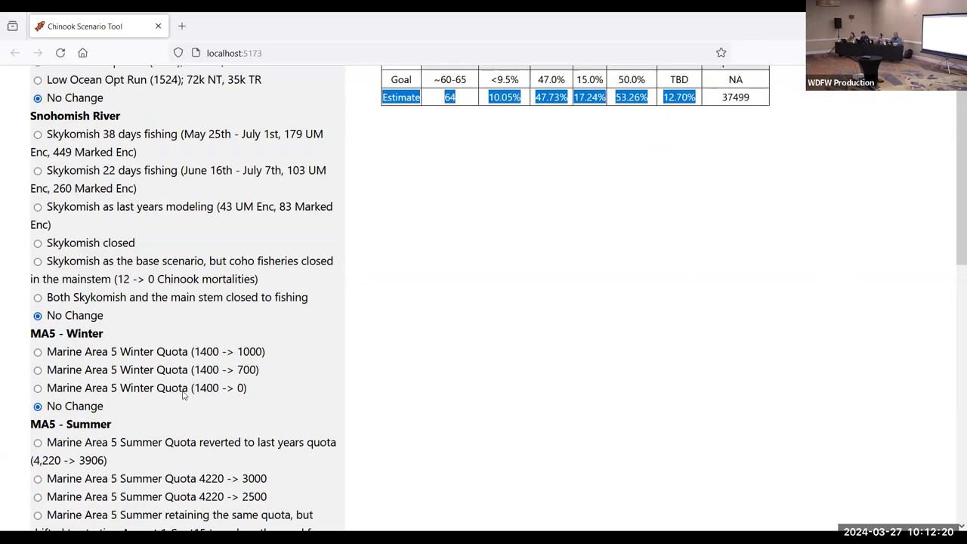
scroll(184, 391, "down", 4)
scroll(183, 390, "down", 2)
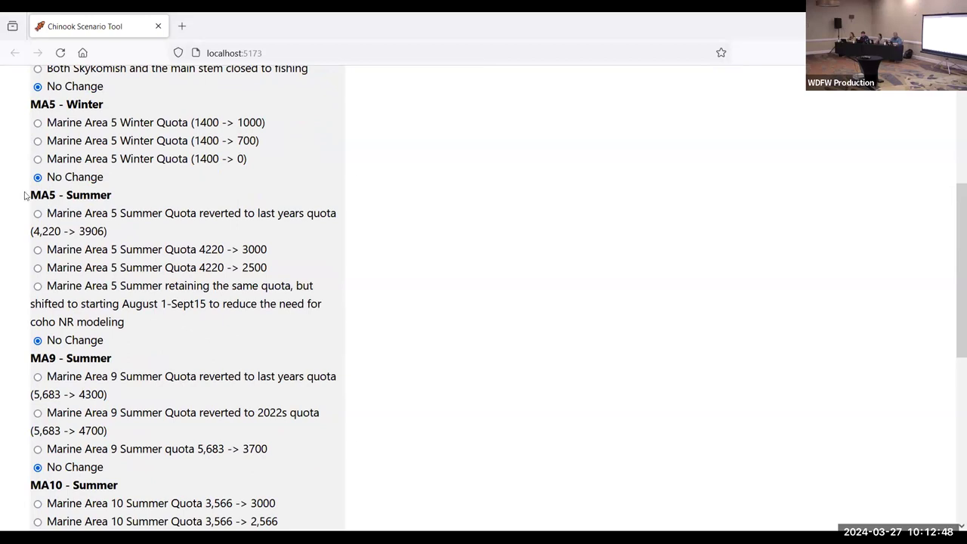
Try the MA5 - Summer option reverting to last year's quota (4,220 -> 3906), highlight its quota values, and restore No Change.
left_click_drag(31, 195, 118, 201)
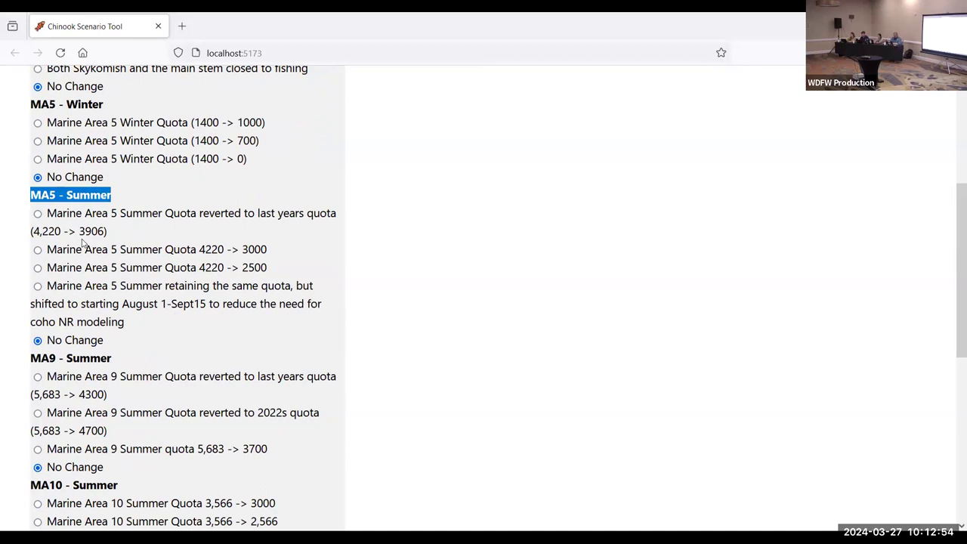
left_click(37, 215)
left_click(37, 214)
left_click_drag(105, 231, 34, 232)
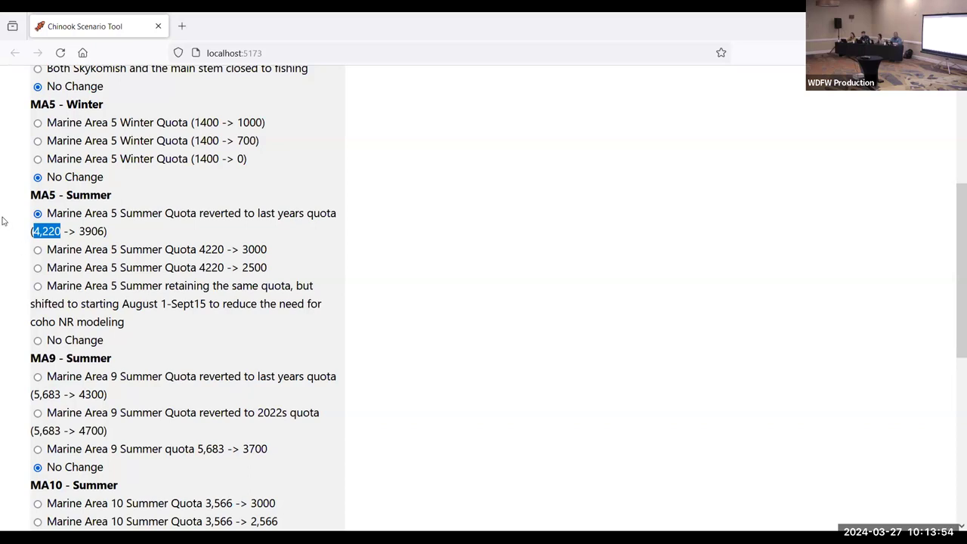
left_click(37, 339)
Review the MA9 - Summer quota options, highlighting the 4700 and 3700 target values.
scroll(53, 321, "down", 1)
scroll(54, 321, "down", 4)
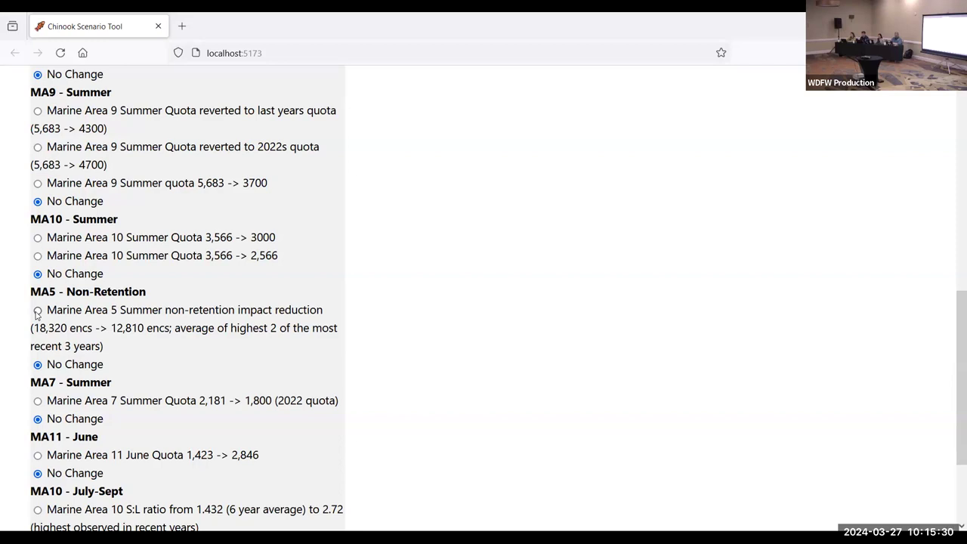
scroll(39, 287, "up", 4)
scroll(39, 286, "up", 3)
scroll(39, 285, "down", 3)
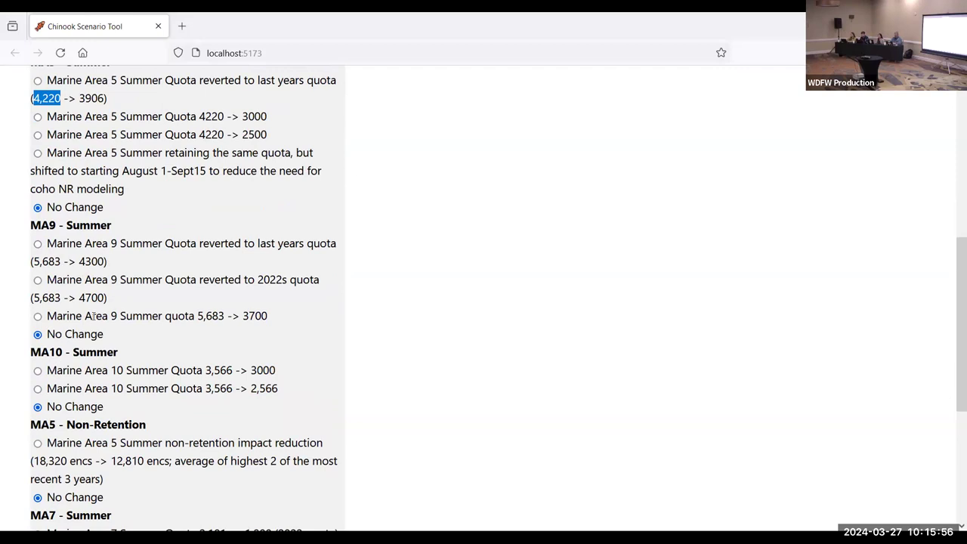
left_click_drag(105, 298, 80, 297)
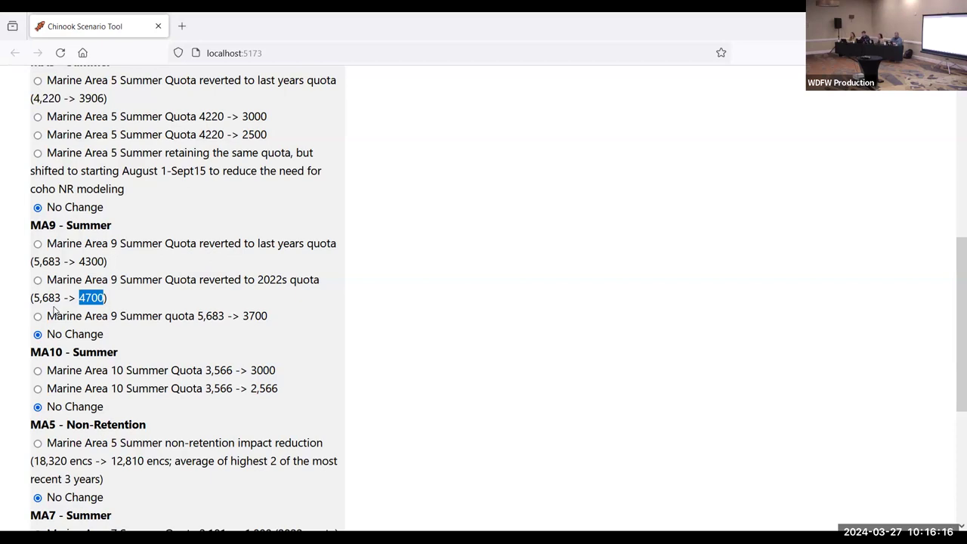
left_click(265, 316)
left_click_drag(265, 316, 243, 316)
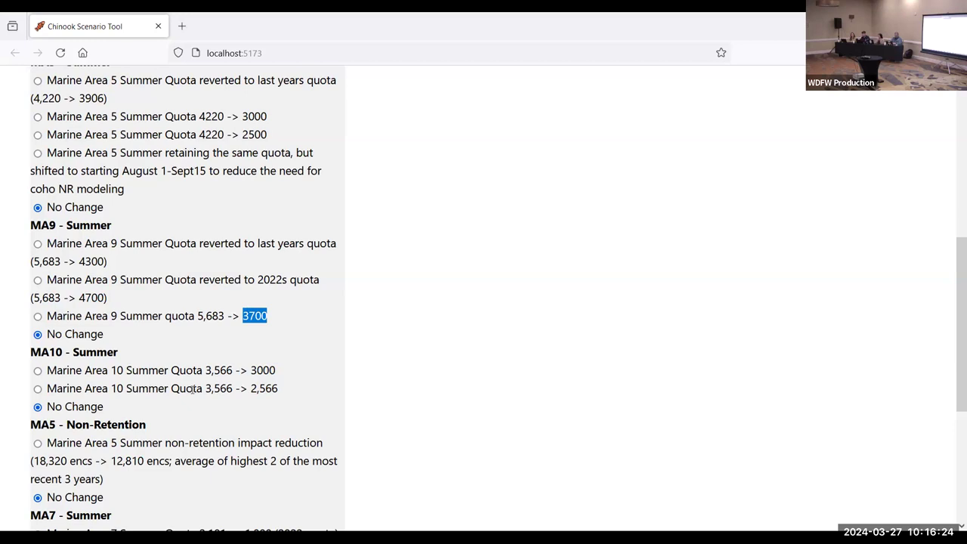
Review the MA10 - Summer, MA5 - Non-Retention and MA7 - Summer options, highlighting the 3000 quota and the latter two section headings.
scroll(192, 390, "down", 2)
scroll(192, 390, "down", 2)
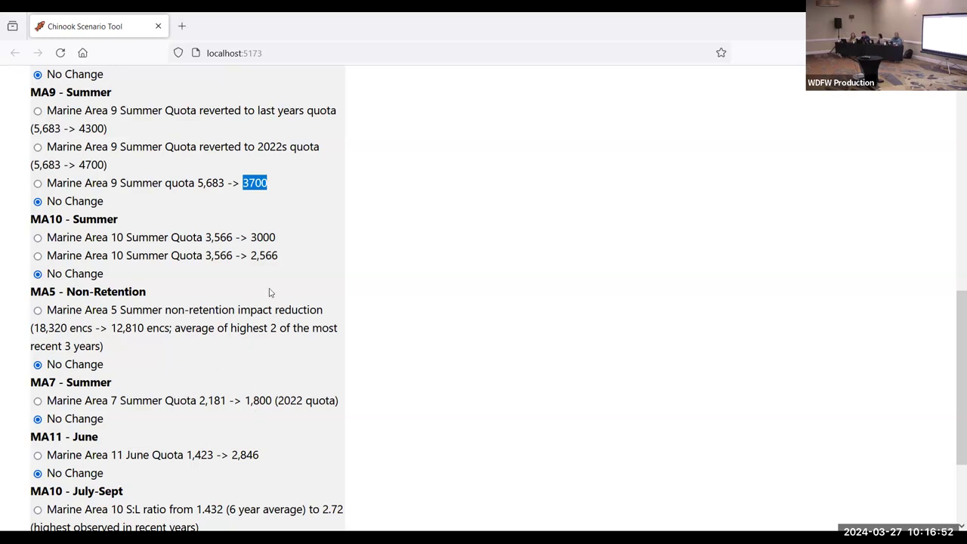
left_click_drag(257, 237, 276, 239)
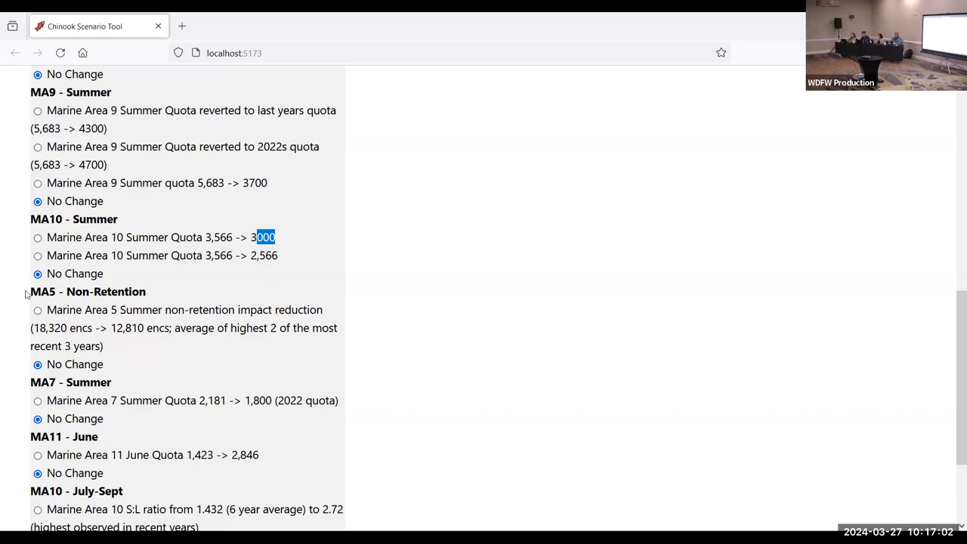
left_click_drag(28, 291, 154, 289)
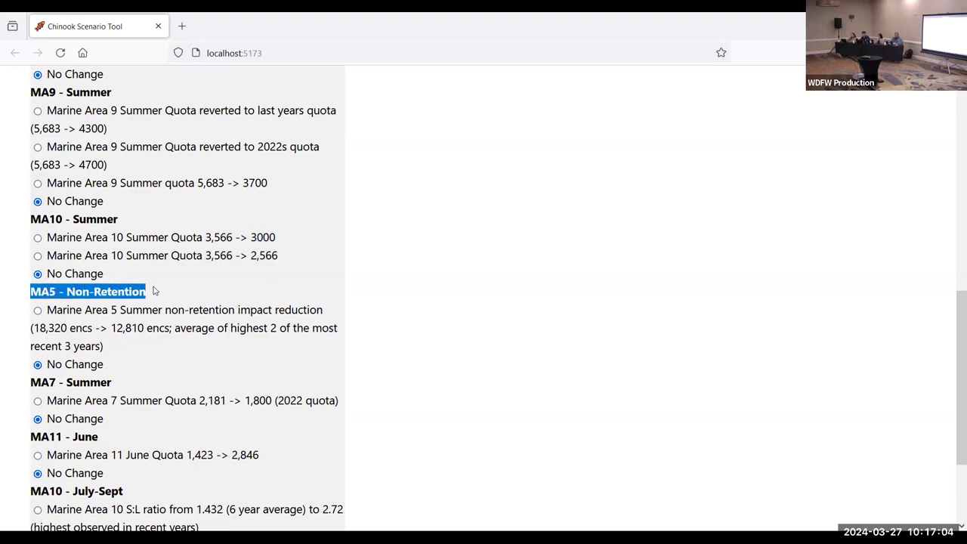
scroll(152, 291, "down", 1)
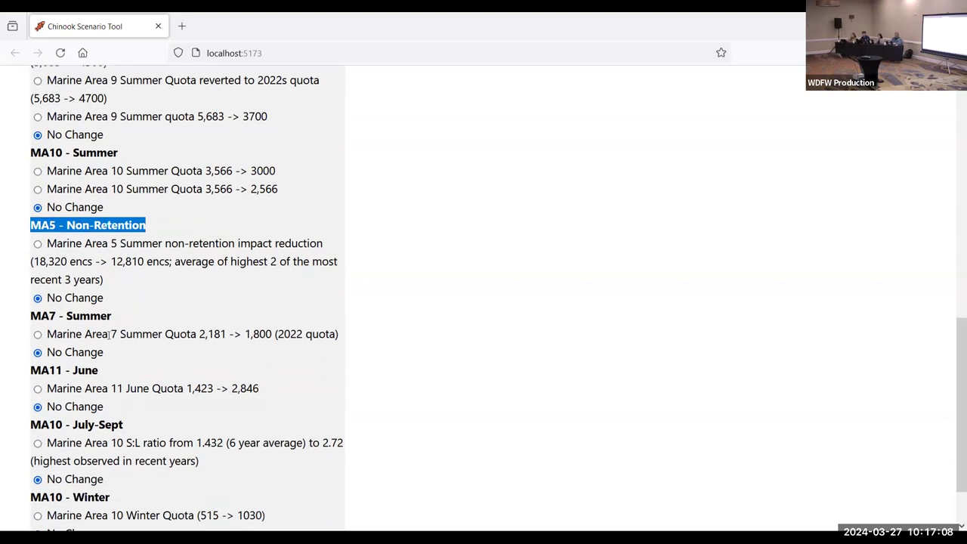
left_click_drag(114, 320, 27, 320)
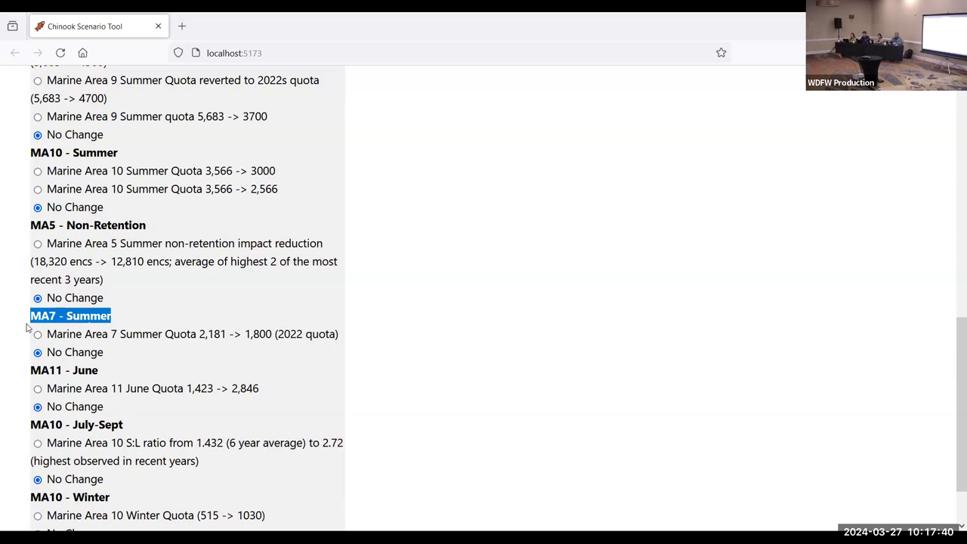
Check the Snohomish SUS ER effect of the MA10 - July-Sept S:L ratio change from 1.432 to 2.72, and restore No Change.
scroll(118, 279, "down", 2)
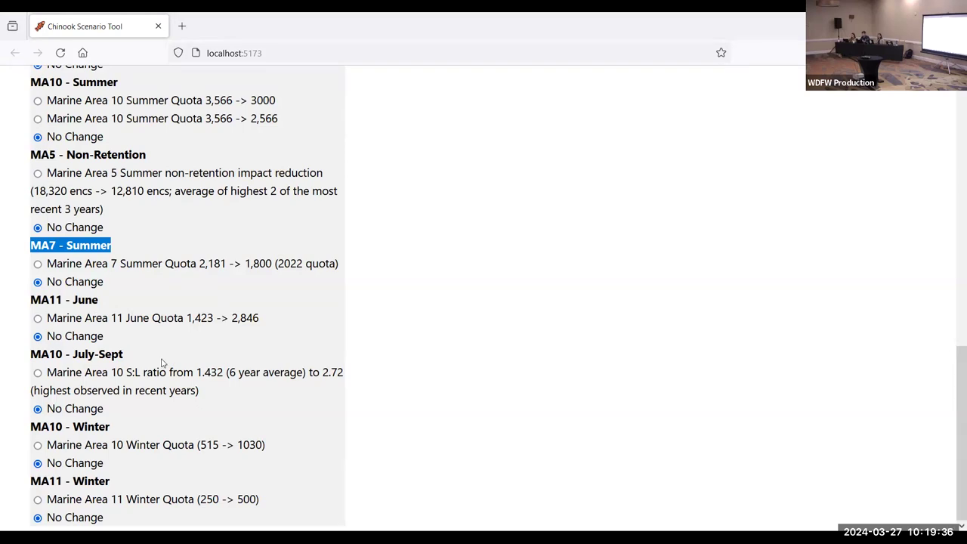
left_click(38, 372)
scroll(608, 345, "up", 10)
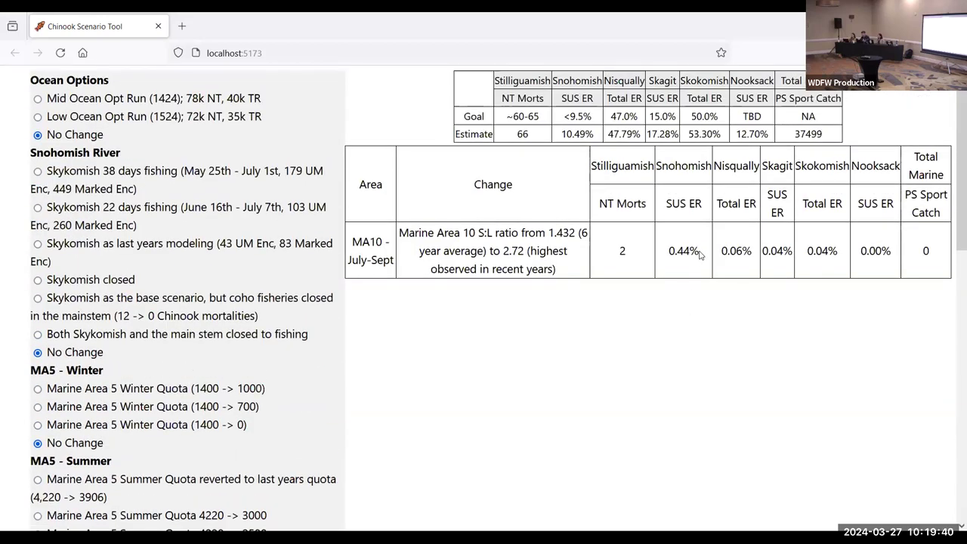
left_click_drag(700, 251, 663, 253)
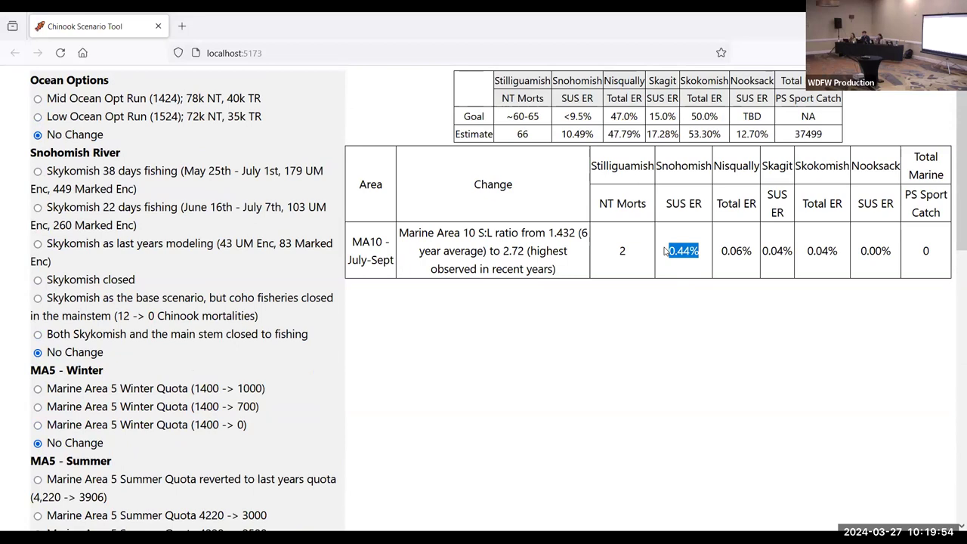
scroll(650, 242, "down", 8)
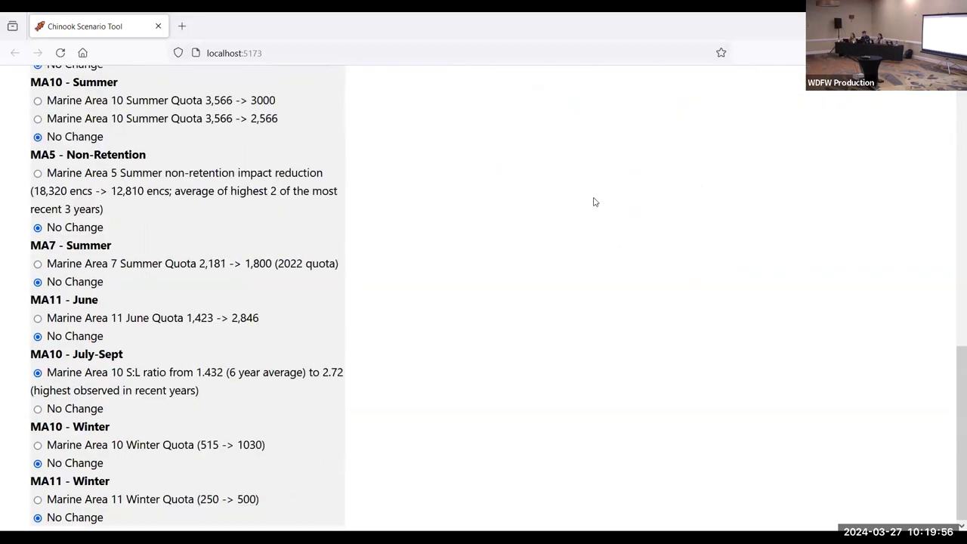
left_click(38, 409)
Apply the MA11 - Winter (250 -> 500) and MA10 - Winter (515 -> 1030) quotas and highlight the MA10 effect on Snohomish SUS ER.
left_click(38, 500)
left_click(37, 445)
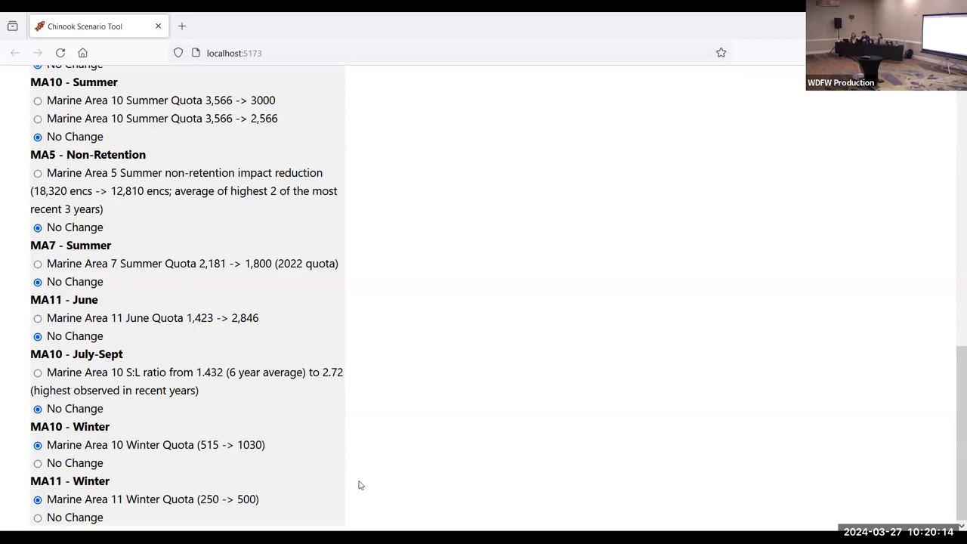
scroll(367, 471, "up", 10)
scroll(368, 473, "up", 1)
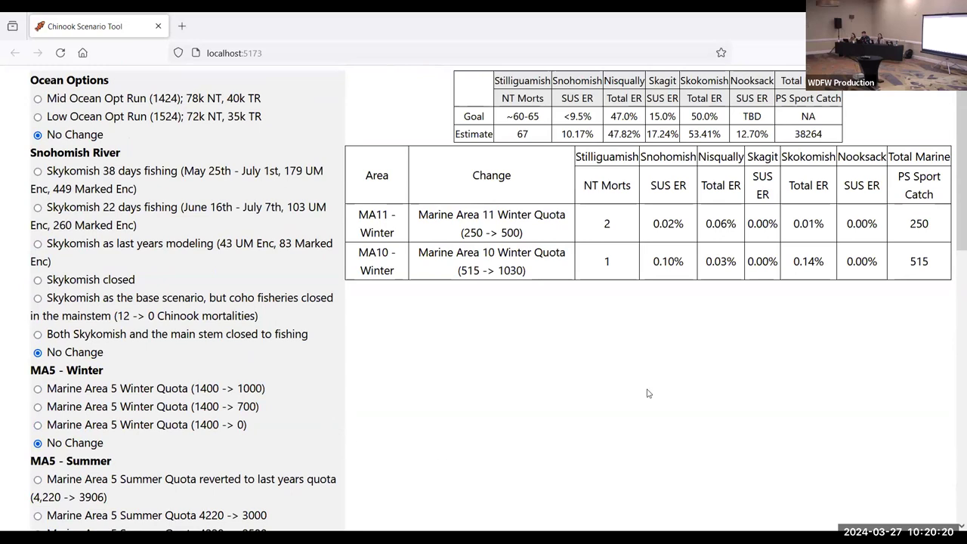
left_click_drag(684, 260, 650, 259)
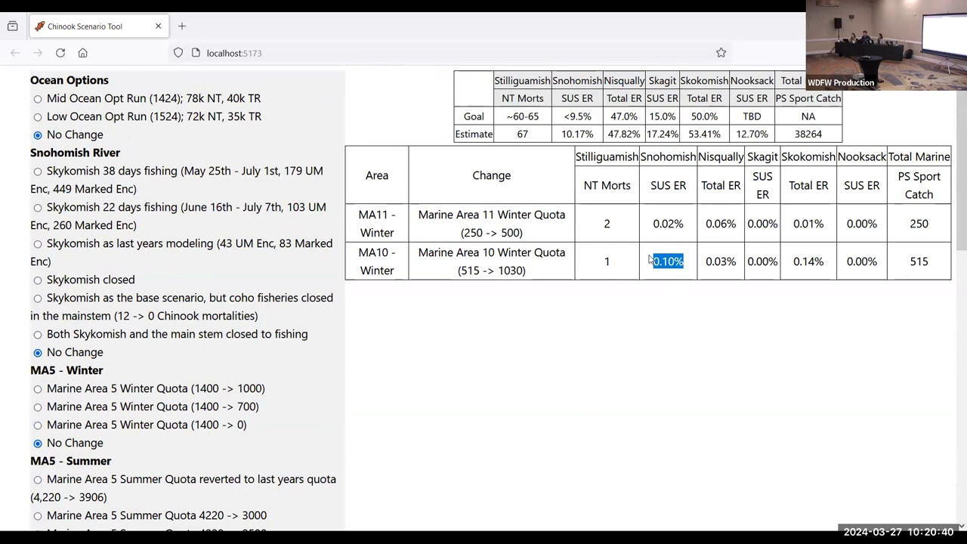
Highlight the MA11 - June heading and return the MA10 - Winter and MA11 - Winter sections to No Change.
scroll(492, 259, "down", 8)
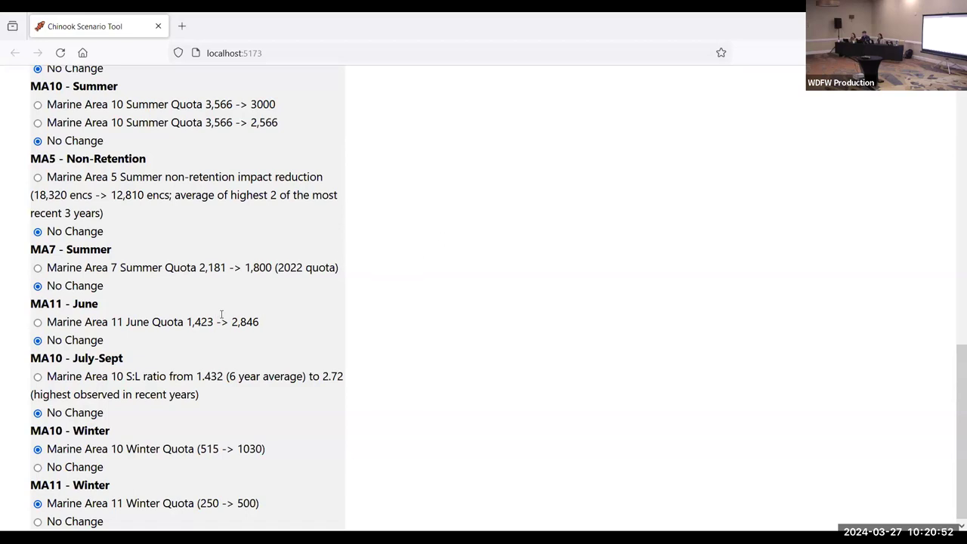
left_click_drag(104, 308, 24, 306)
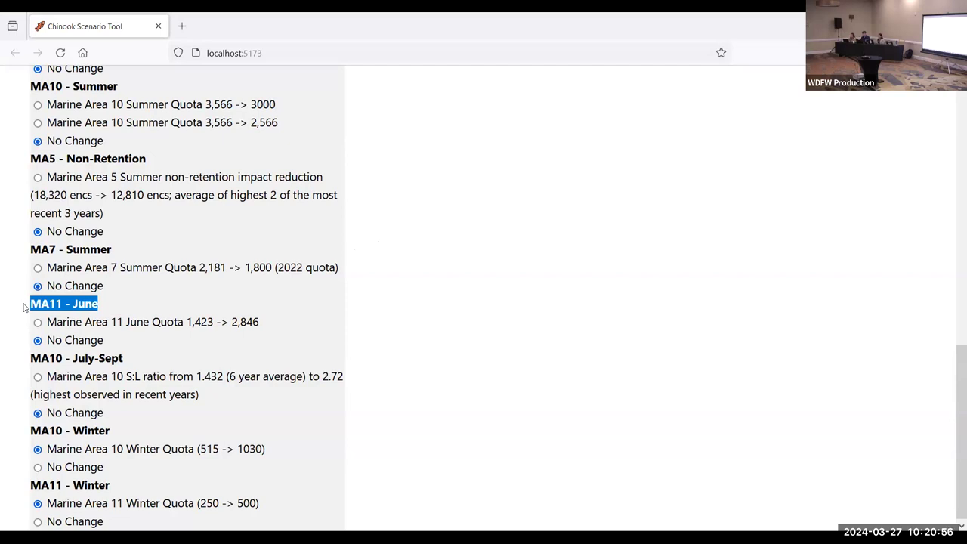
scroll(23, 306, "down", 1)
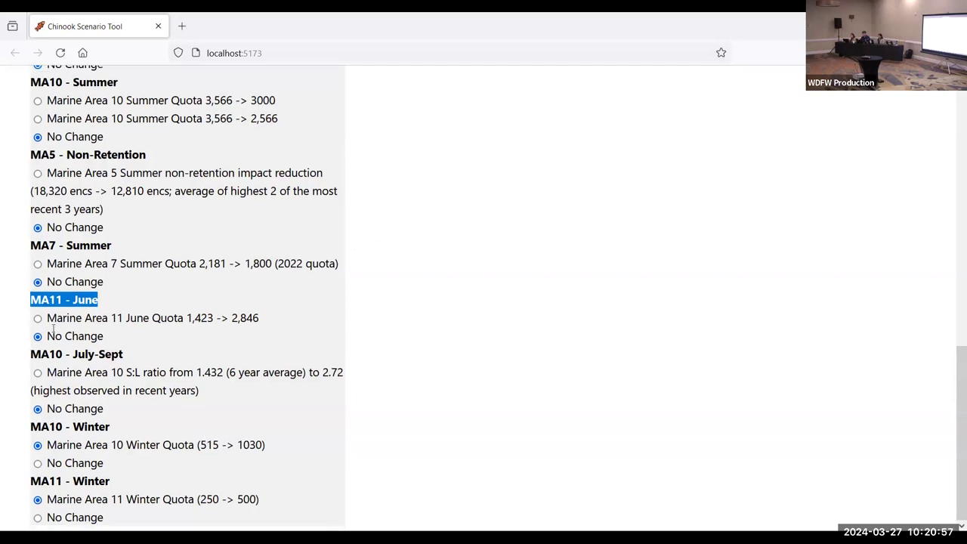
left_click(38, 463)
left_click(38, 517)
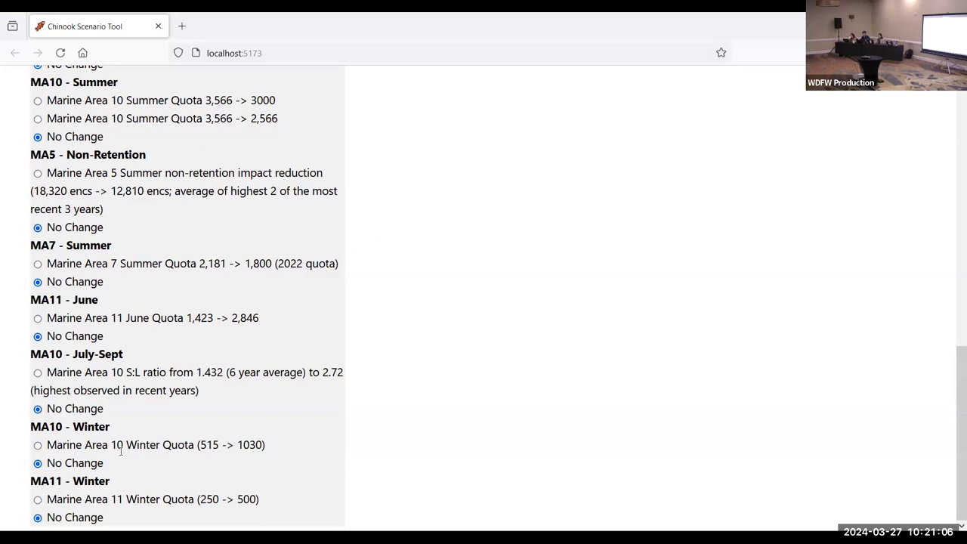
scroll(120, 454, "up", 2)
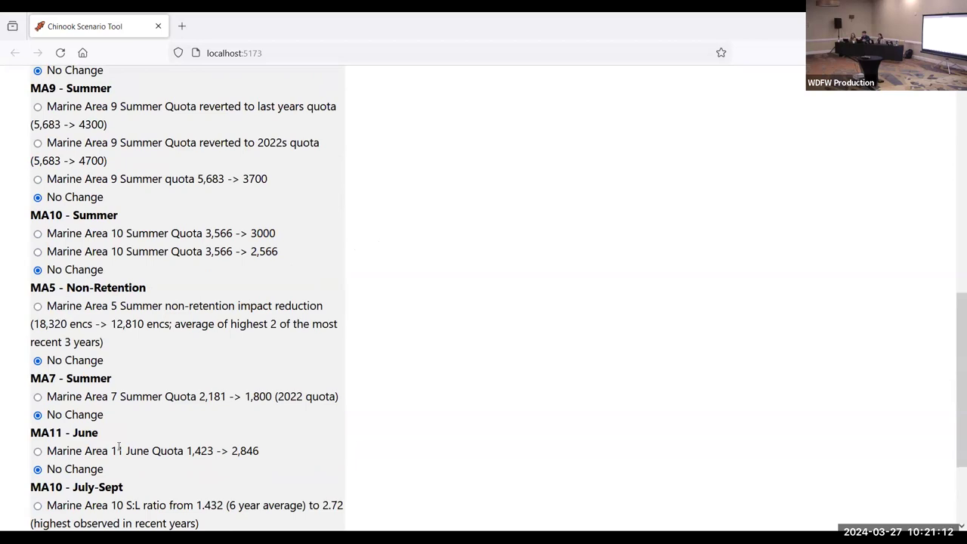
Highlight the Snohomish SUS ER goal in the summary table.
scroll(118, 448, "up", 7)
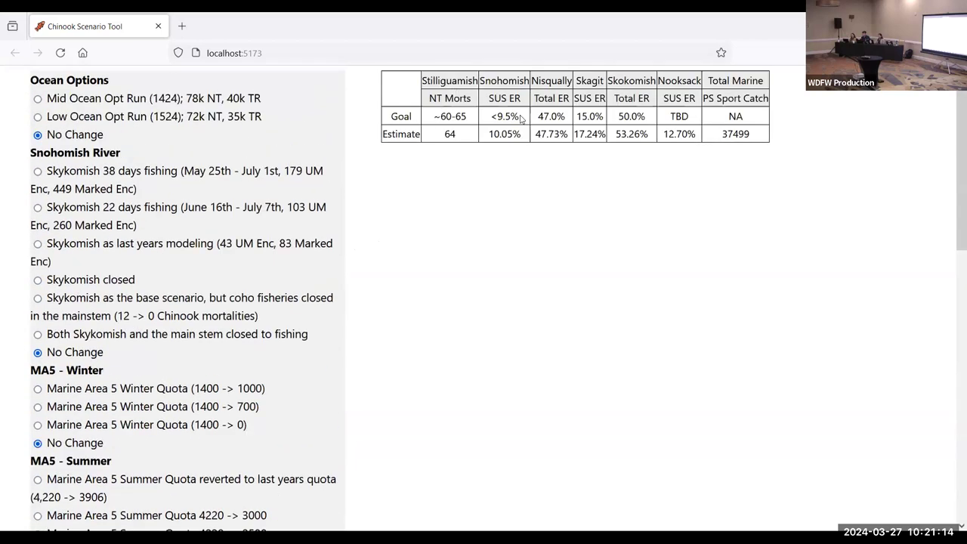
left_click_drag(520, 117, 488, 119)
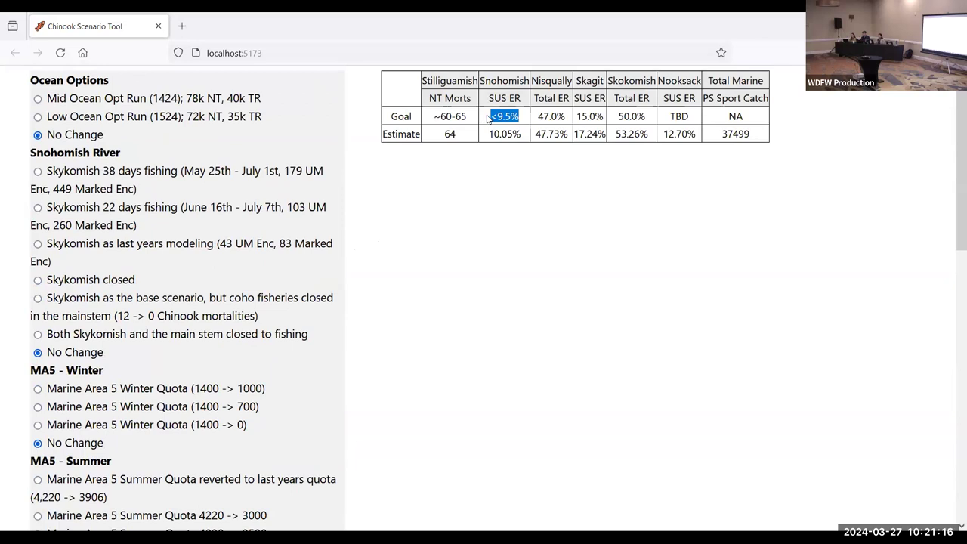
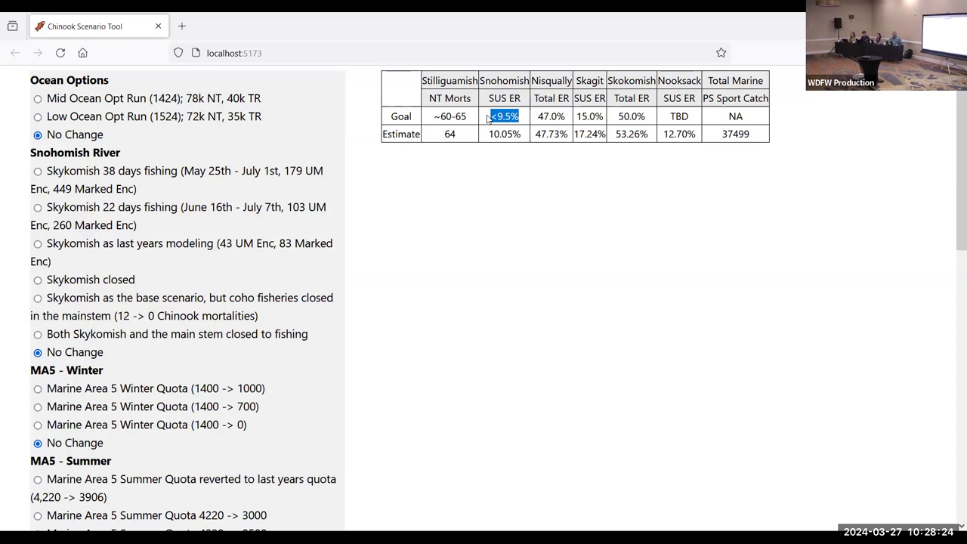
scroll(277, 192, "down", 6)
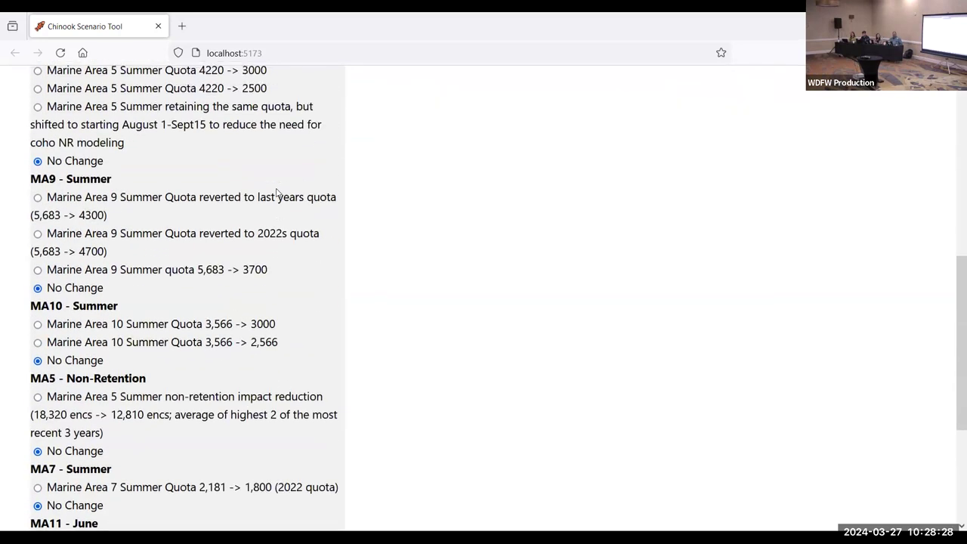
scroll(276, 191, "up", 6)
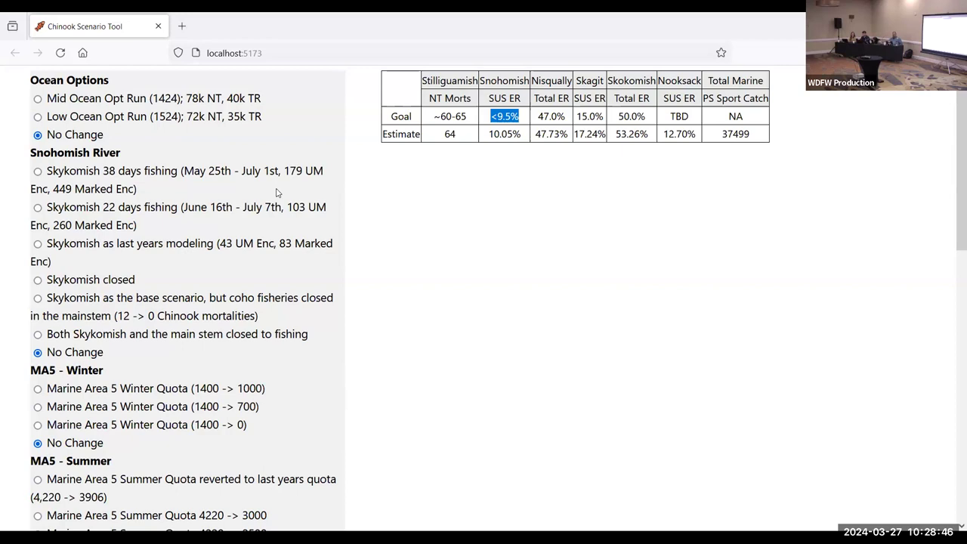
scroll(276, 193, "down", 5)
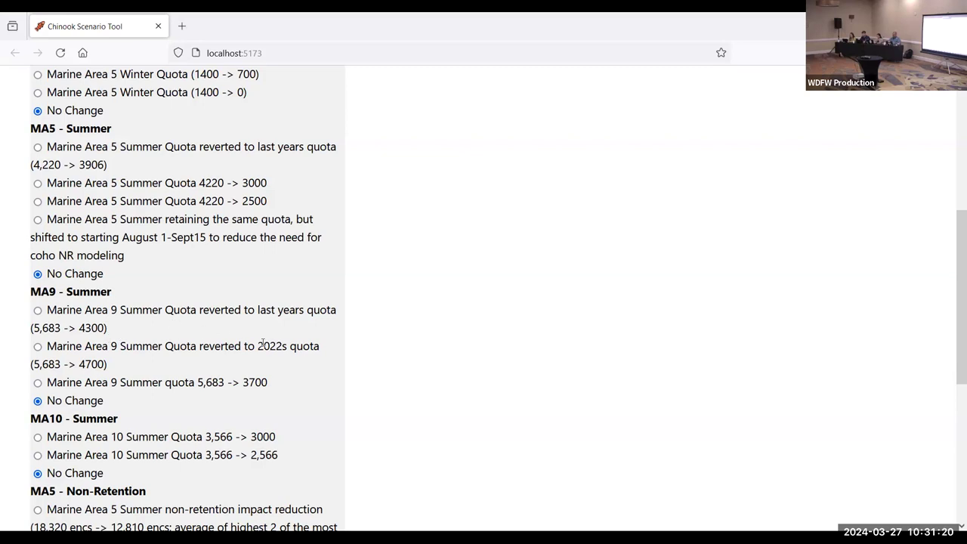
scroll(169, 325, "up", 4)
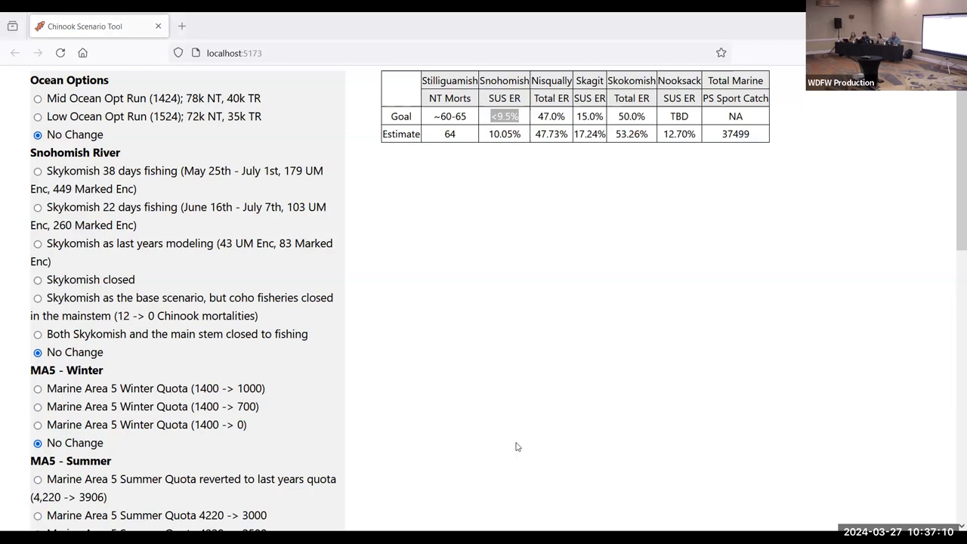
key("alt+Tab")
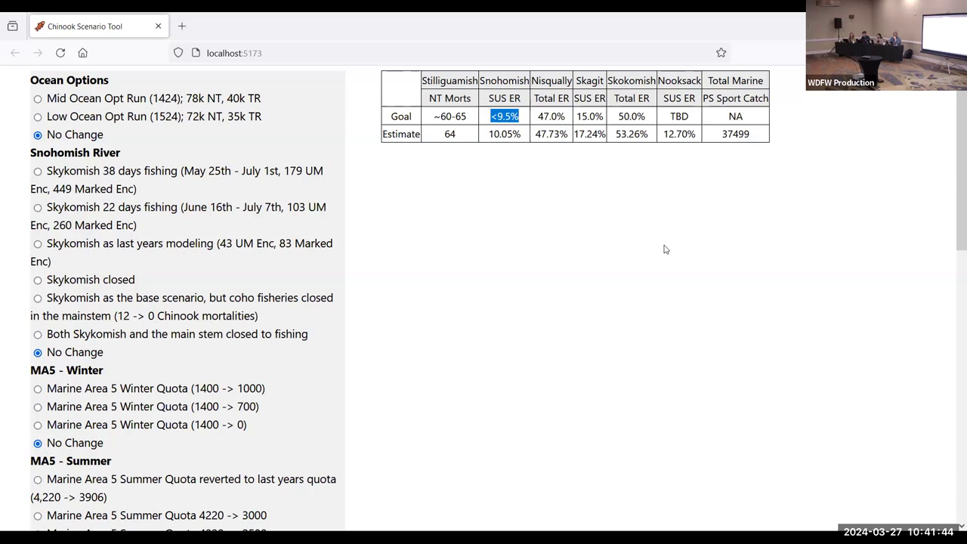
Apply the MA5 - Non-Retention summer impact reduction (18,320 encs -> 12,810 encs) and highlight the 12,810 value.
scroll(662, 269, "down", 5)
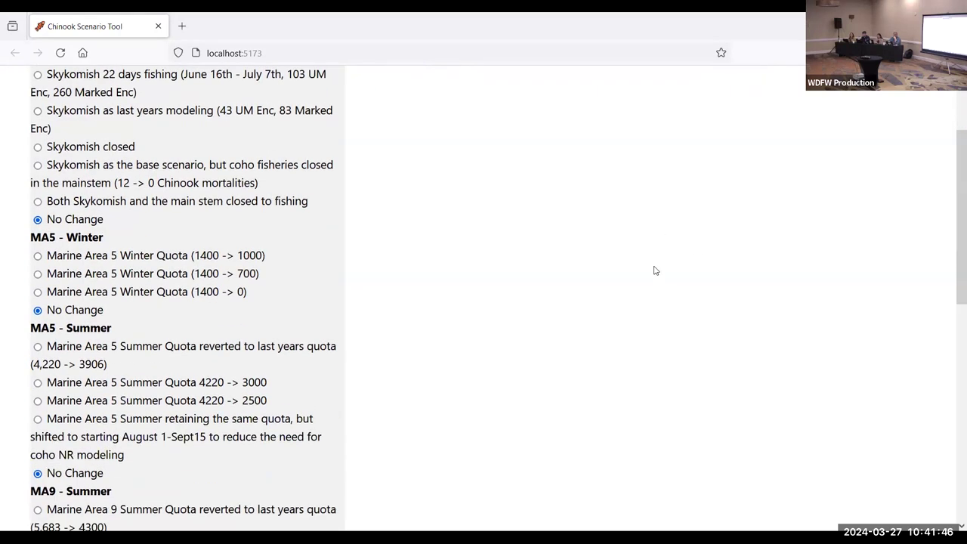
scroll(653, 270, "down", 4)
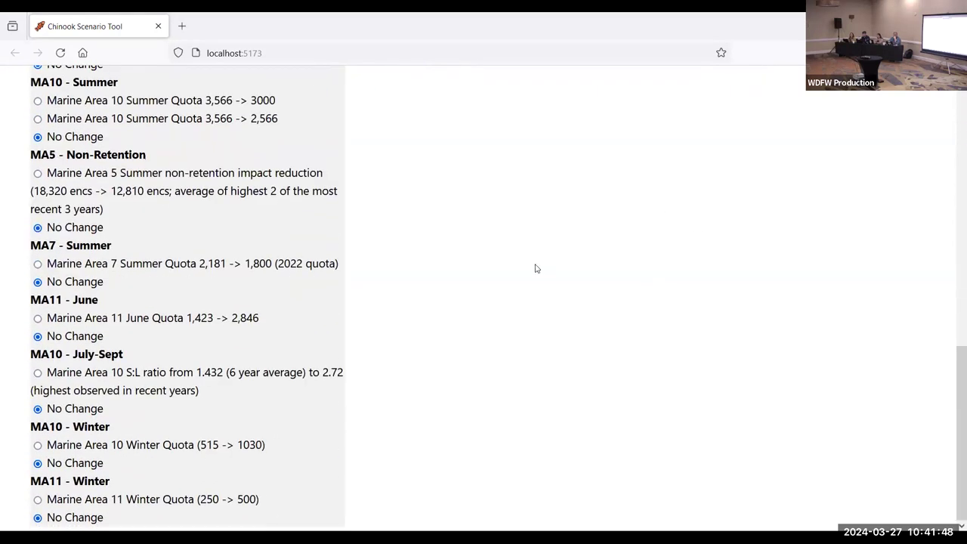
left_click(38, 175)
left_click_drag(111, 193, 144, 194)
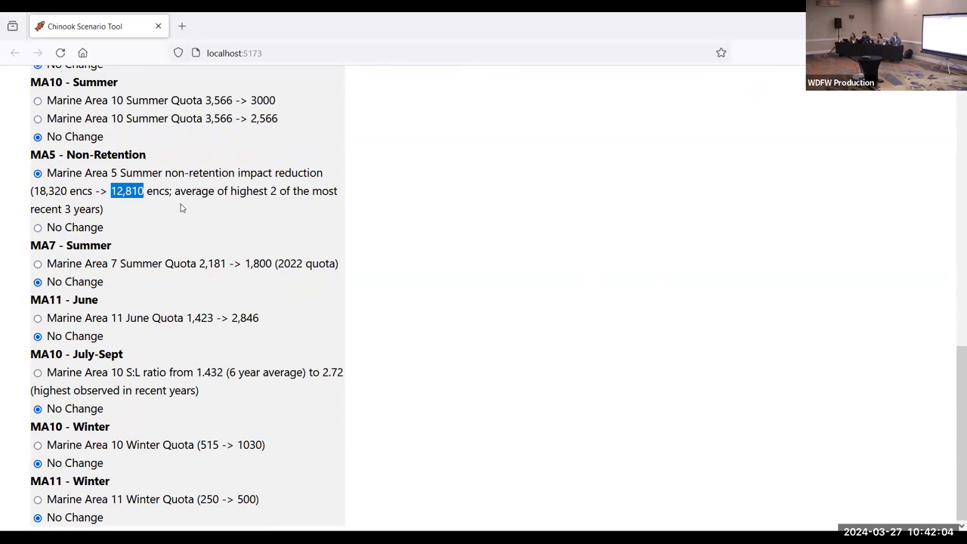
Revert the MA5 - Summer quota (4,220 -> 3906) and the MA9 - Summer quota (5,683 -> 4300) to last year's levels.
scroll(182, 208, "up", 5)
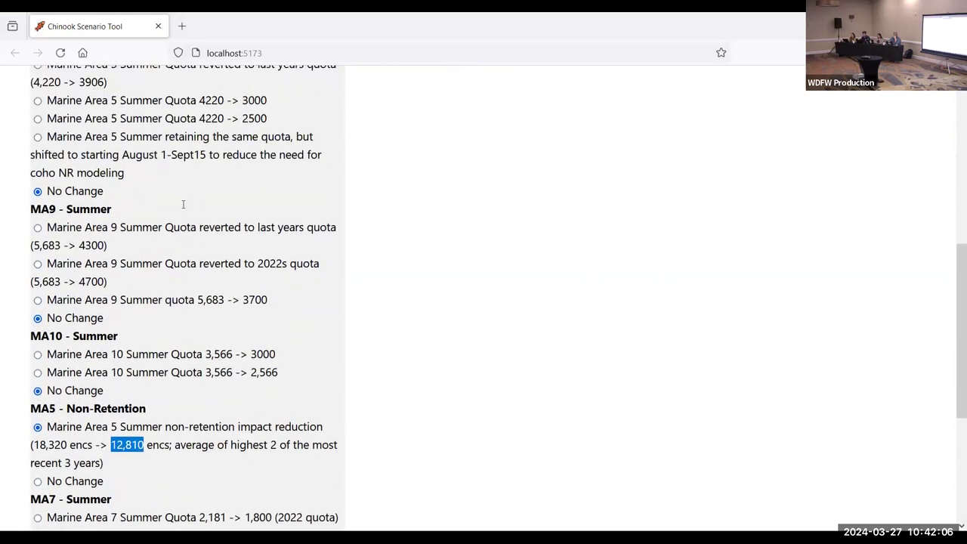
scroll(182, 208, "up", 2)
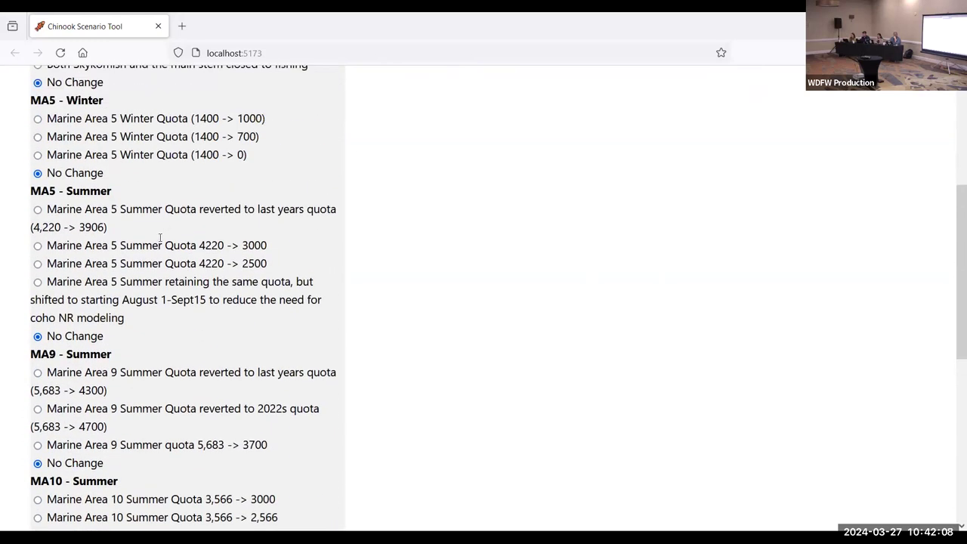
left_click(38, 210)
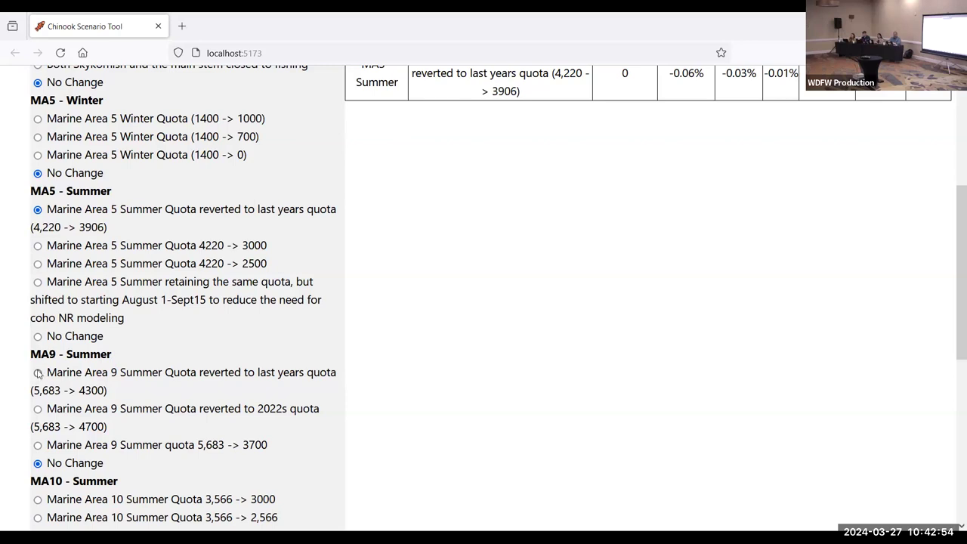
left_click(38, 374)
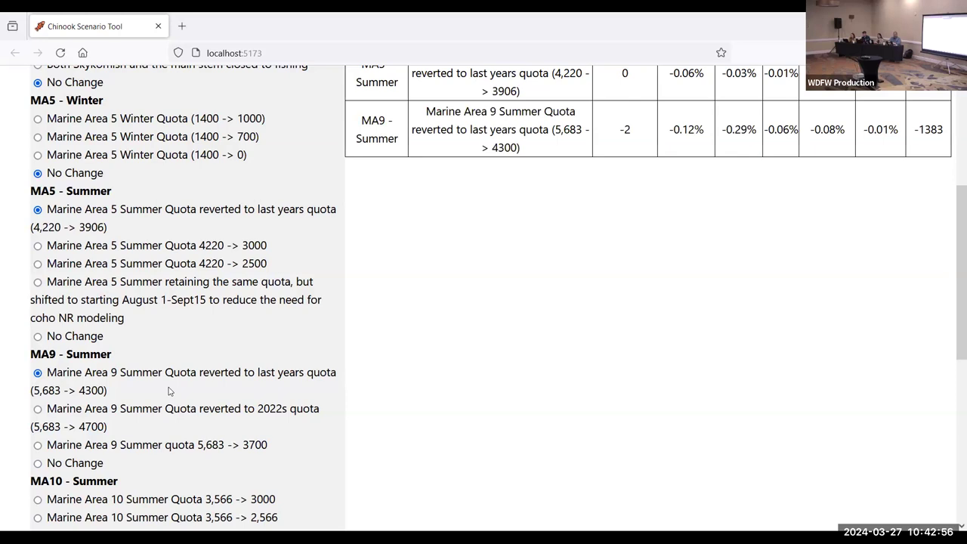
Apply the Snohomish River option for Skykomish 22 days fishing (June 16th - July 7th, 103 UM Enc, 260 Marked Enc).
scroll(169, 392, "up", 3)
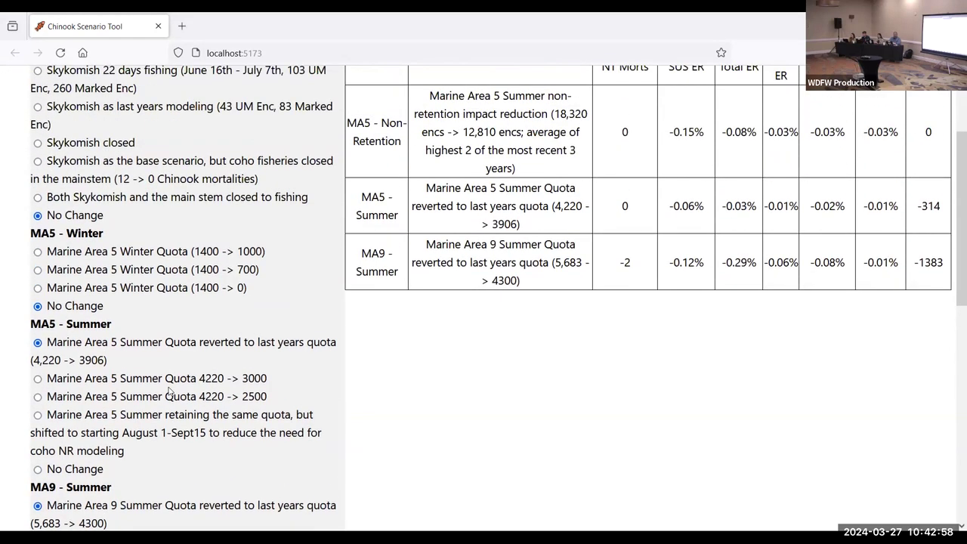
scroll(169, 391, "up", 3)
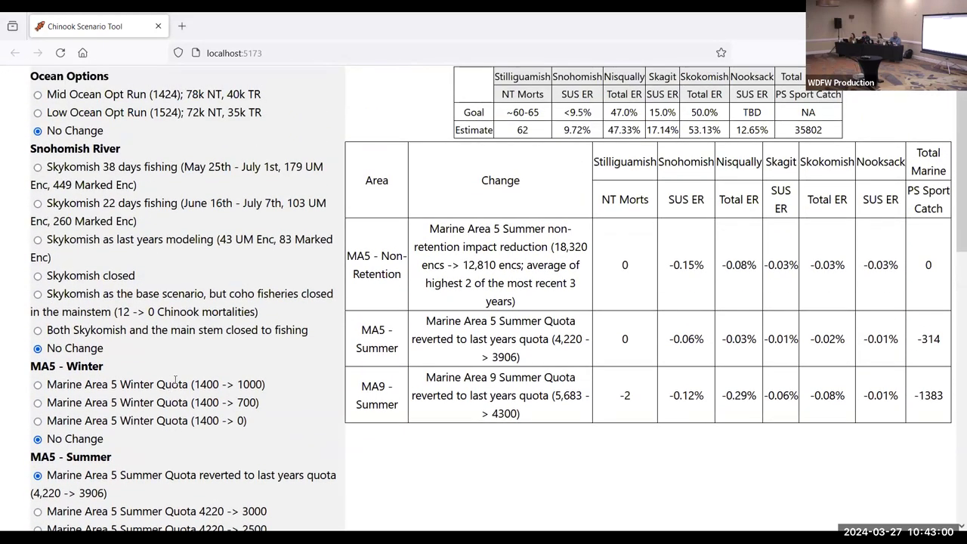
left_click(37, 204)
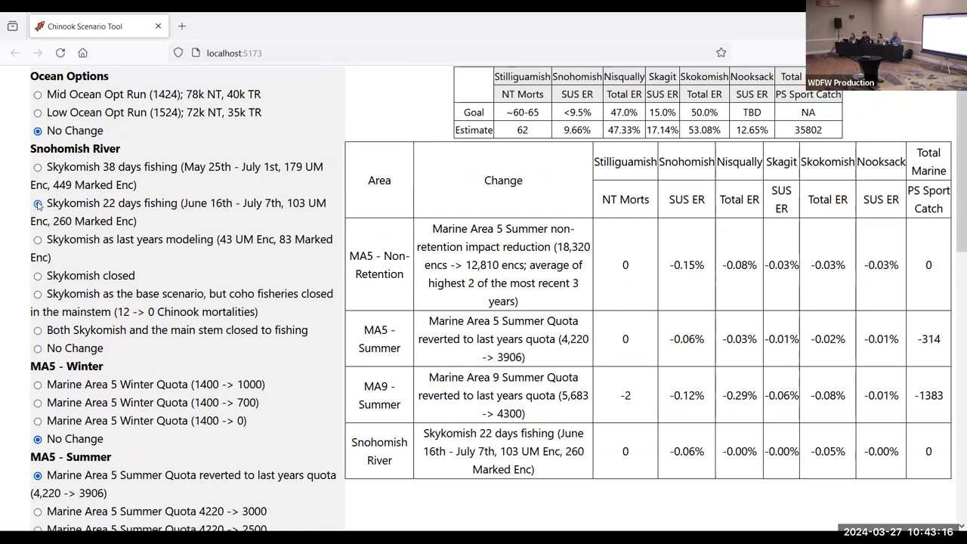
Check the effect of Skykomish as last years modeling (43 UM Enc, 83 Marked Enc), and return to the 22 days fishing option.
scroll(38, 204, "down", 3)
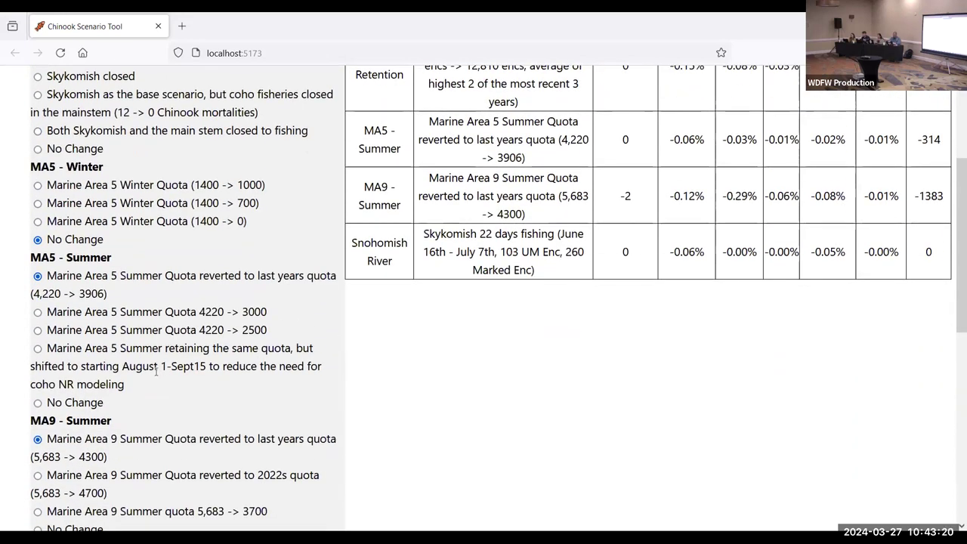
scroll(156, 369, "up", 2)
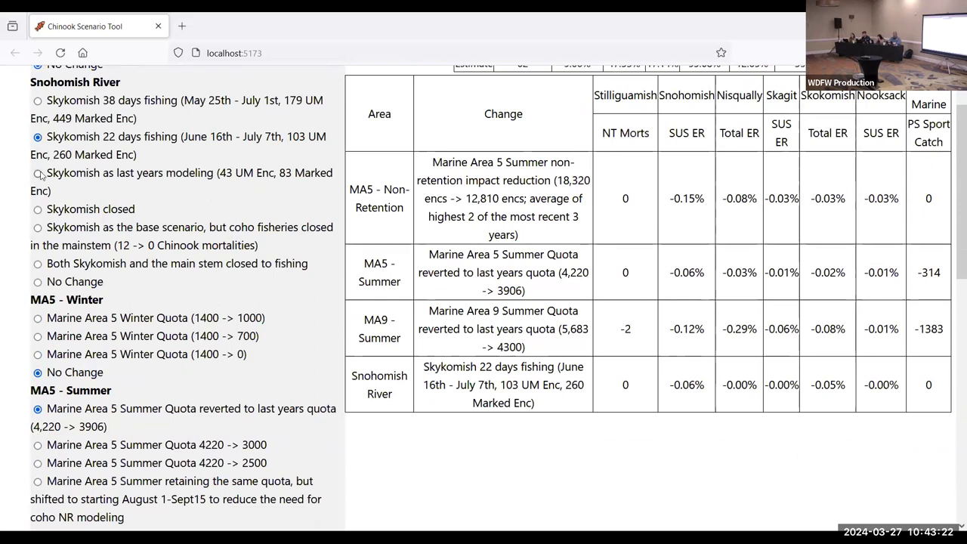
left_click(38, 173)
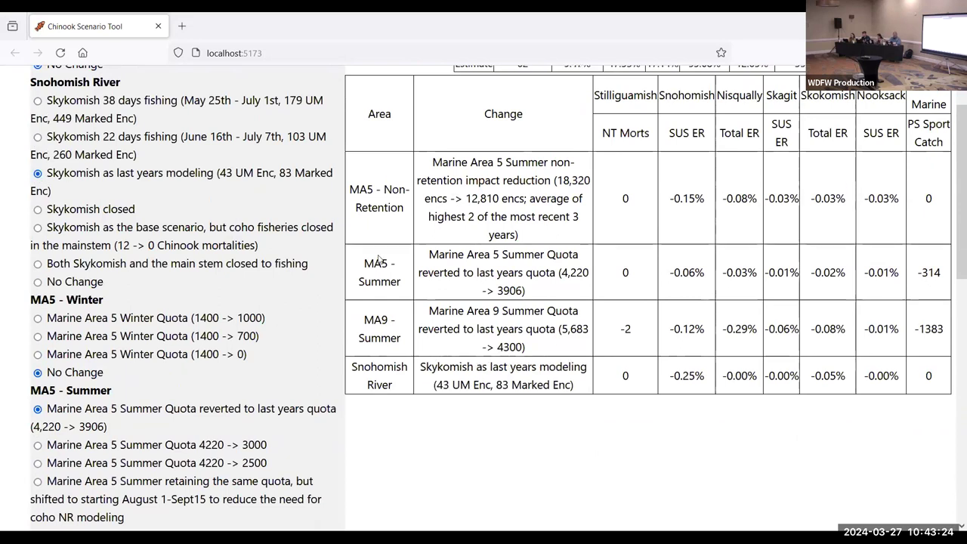
scroll(560, 341, "up", 1)
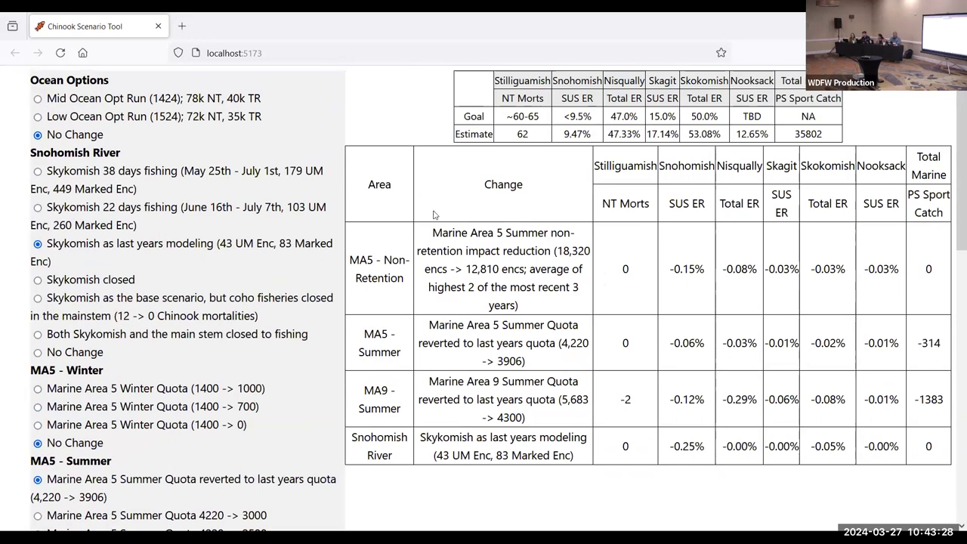
left_click(38, 208)
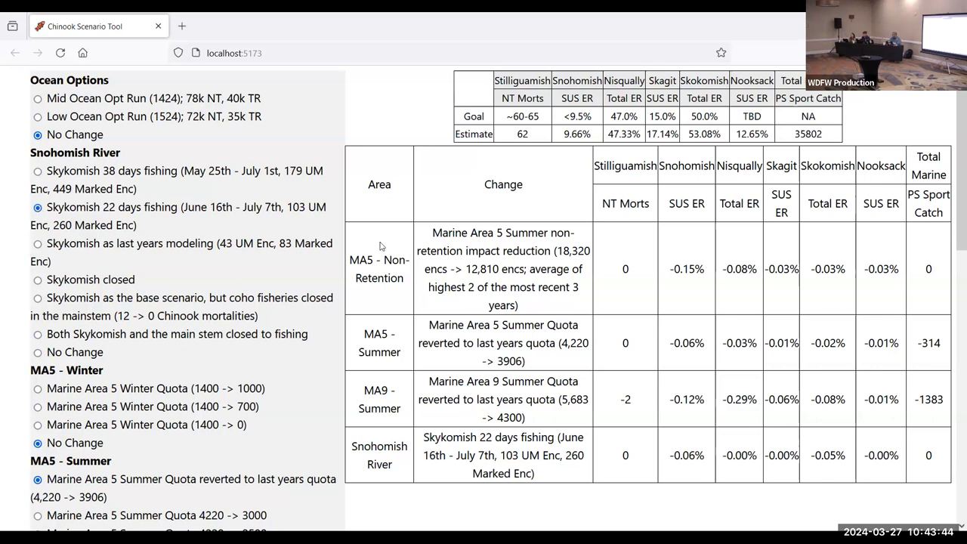
Highlight the table of selected changes and their stock impacts, and clear the highlight.
left_click_drag(366, 184, 833, 449)
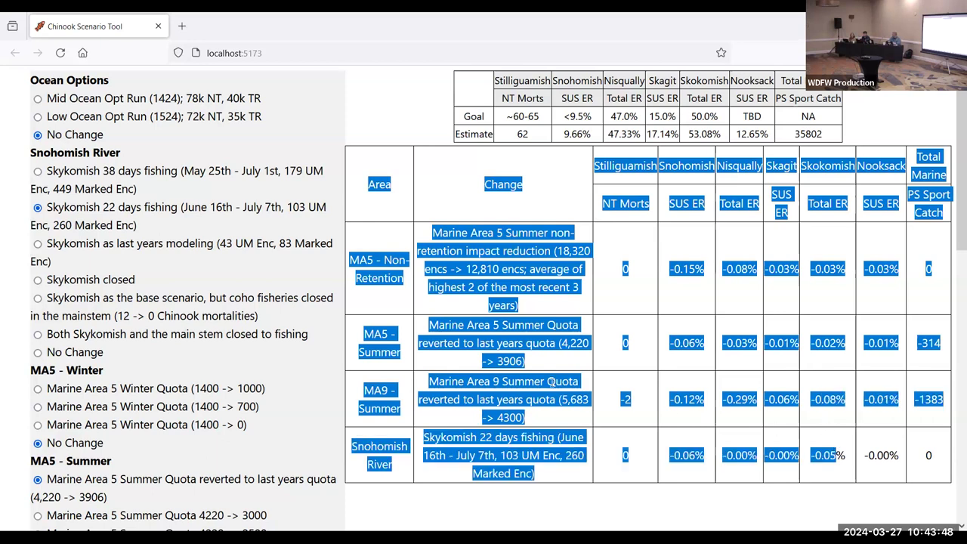
left_click(551, 382)
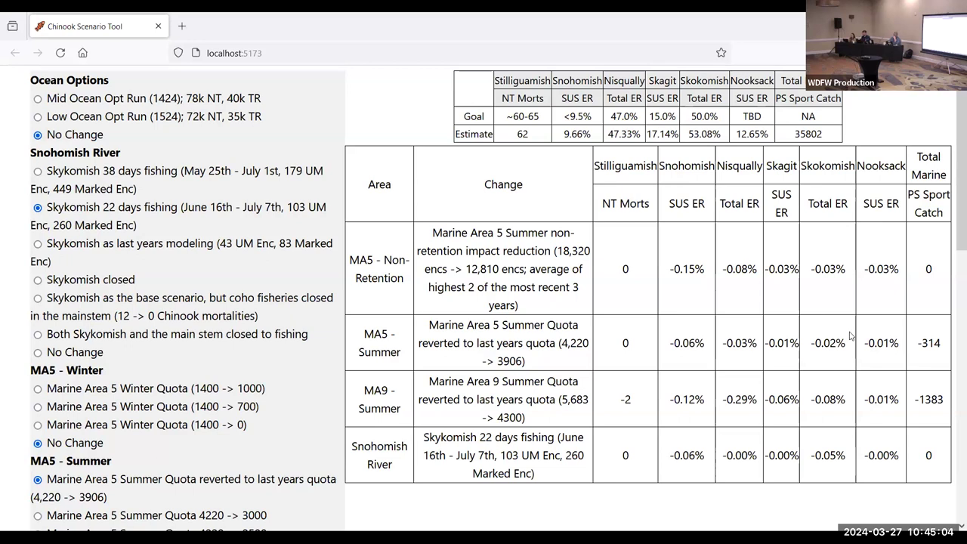
Apply the MA10 - Summer quota change 3,566 -> 3000 and check its effect on the stock estimates.
scroll(183, 246, "down", 5)
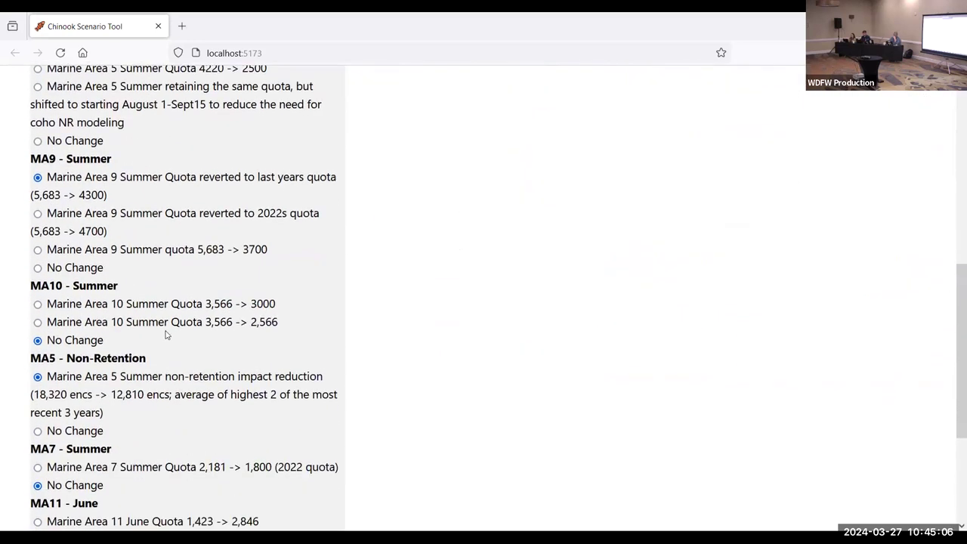
left_click(37, 304)
scroll(730, 304, "up", 2)
scroll(731, 303, "up", 5)
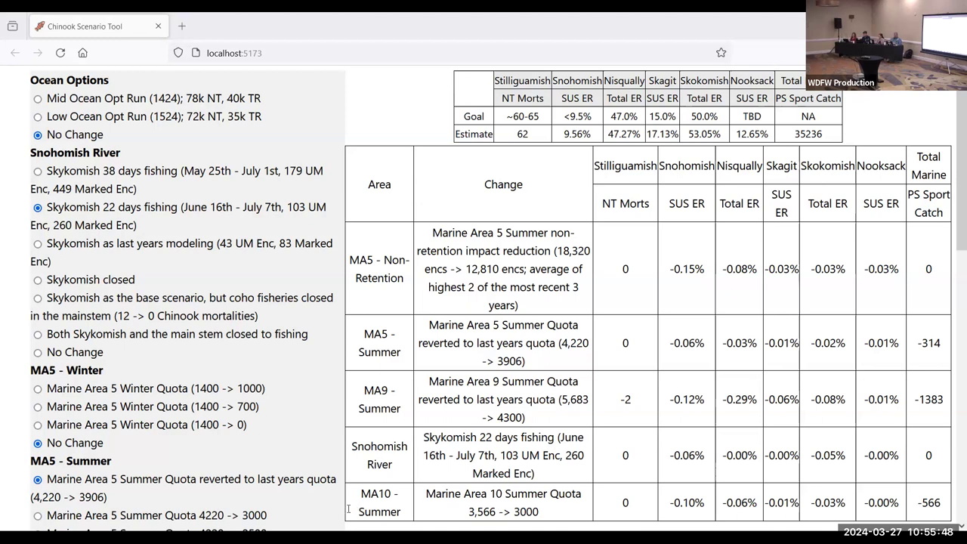
Return MA10 - Summer to No Change and apply the MA11 - June quota 1,423 -> 2,846, checking the stock estimates.
scroll(110, 406, "down", 10)
left_click(98, 340)
scroll(130, 310, "down", 4)
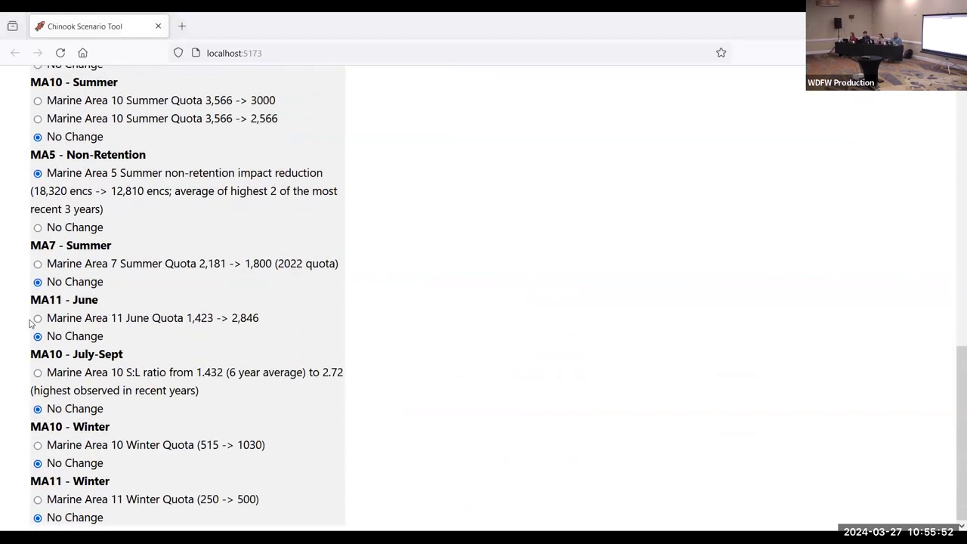
left_click(37, 318)
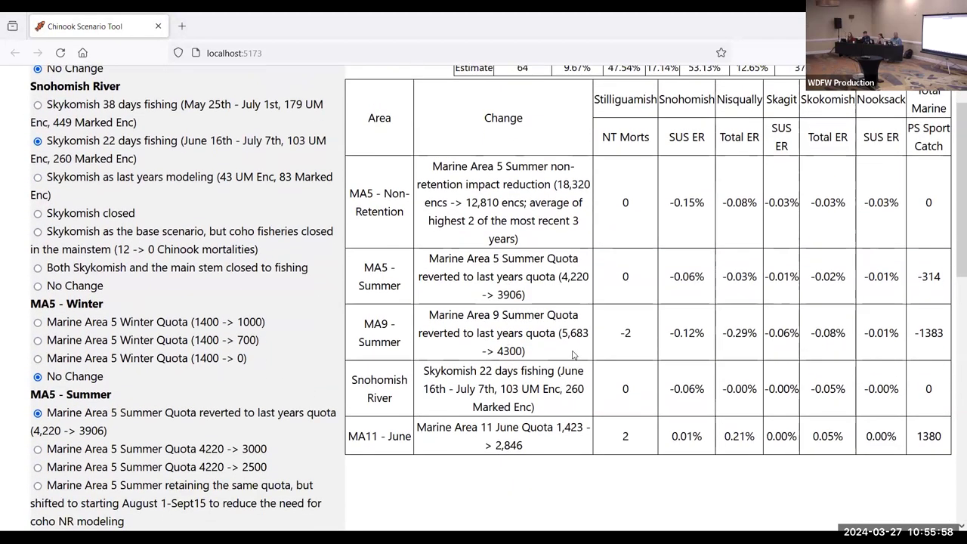
scroll(573, 355, "up", 2)
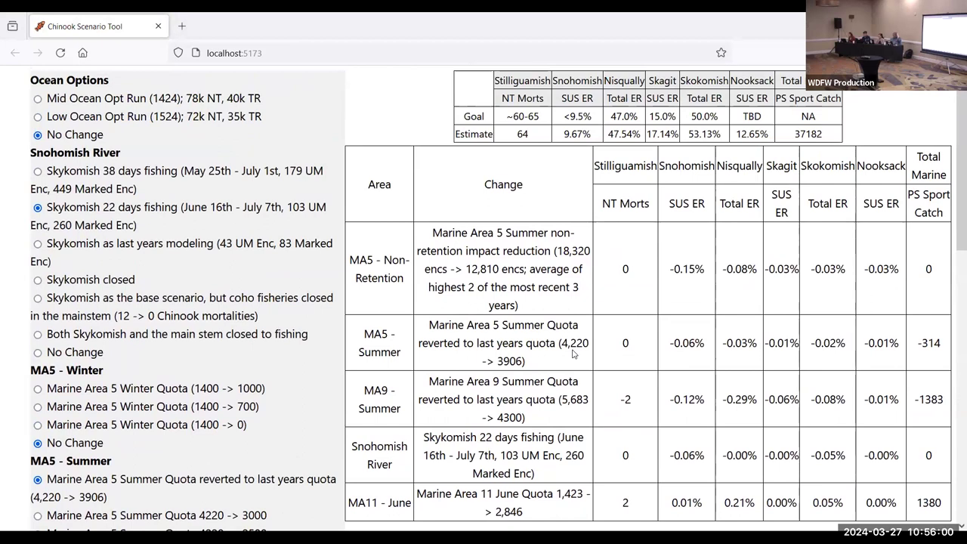
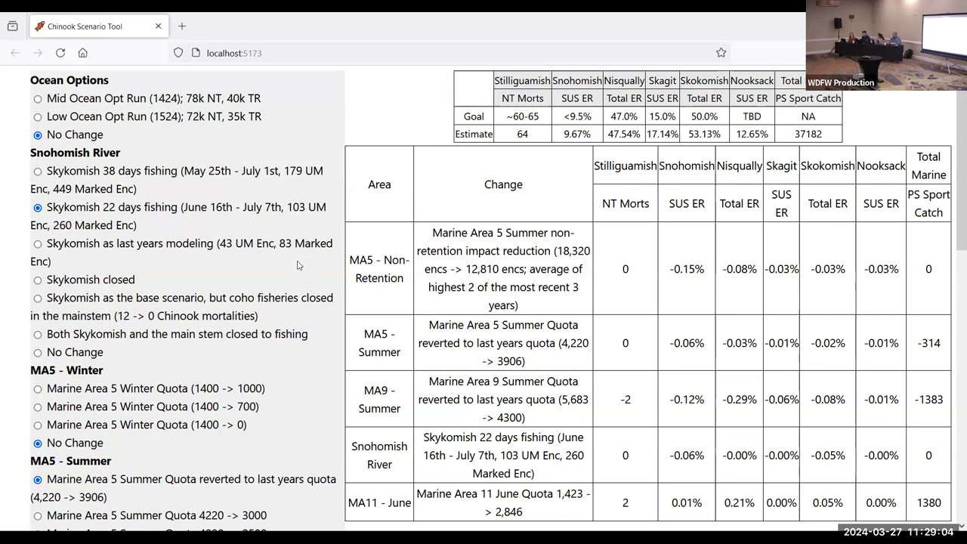
scroll(249, 257, "down", 2)
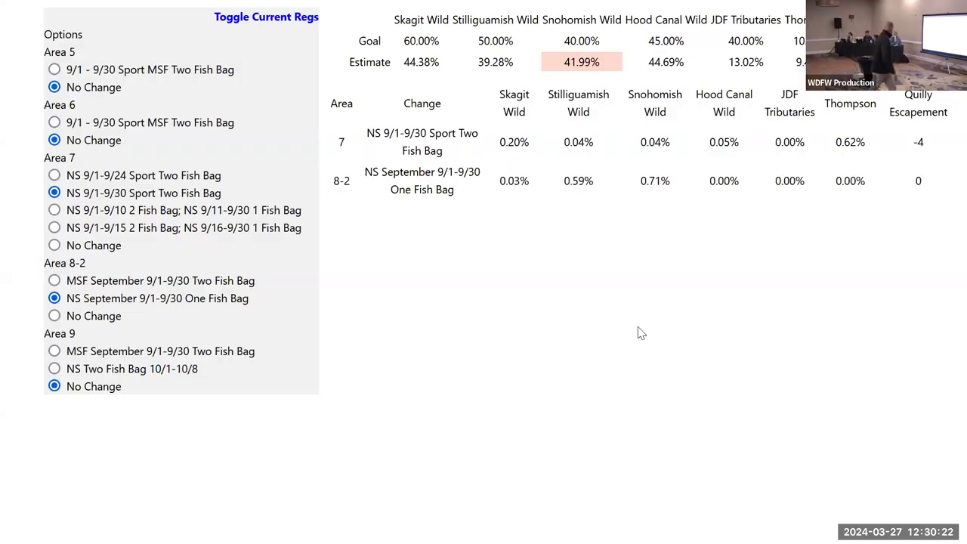
right_click(633, 281)
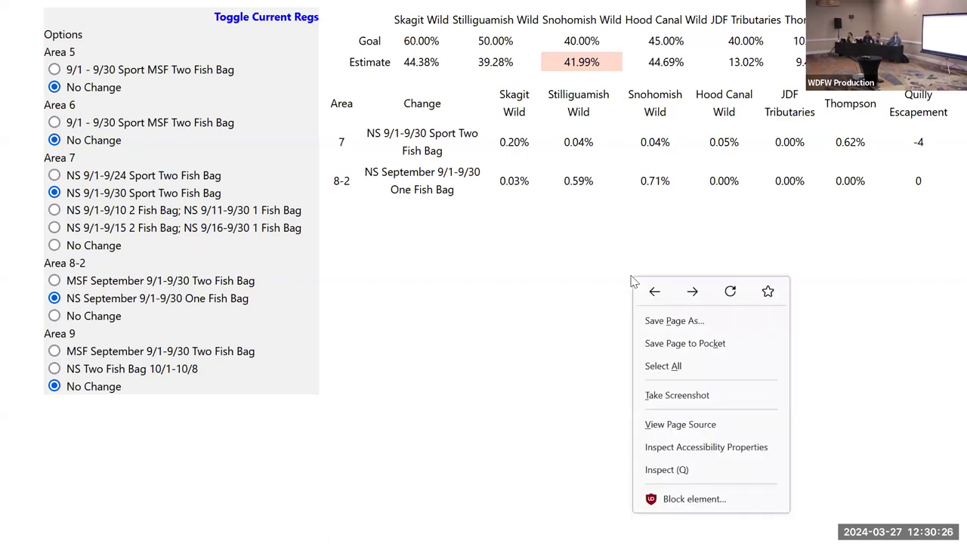
left_click(405, 287)
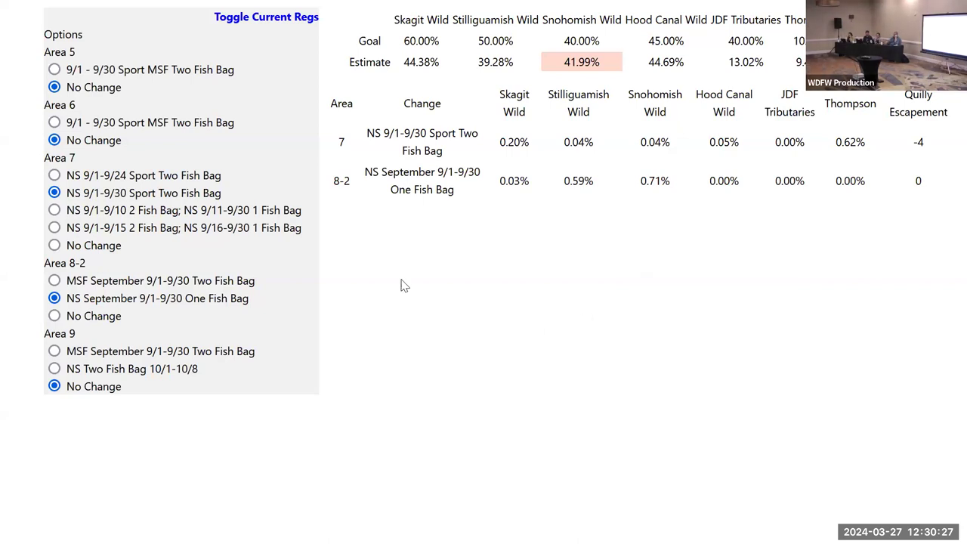
Return the Area 8-2 and Area 7 options to No Change.
left_click(55, 315)
left_click(54, 245)
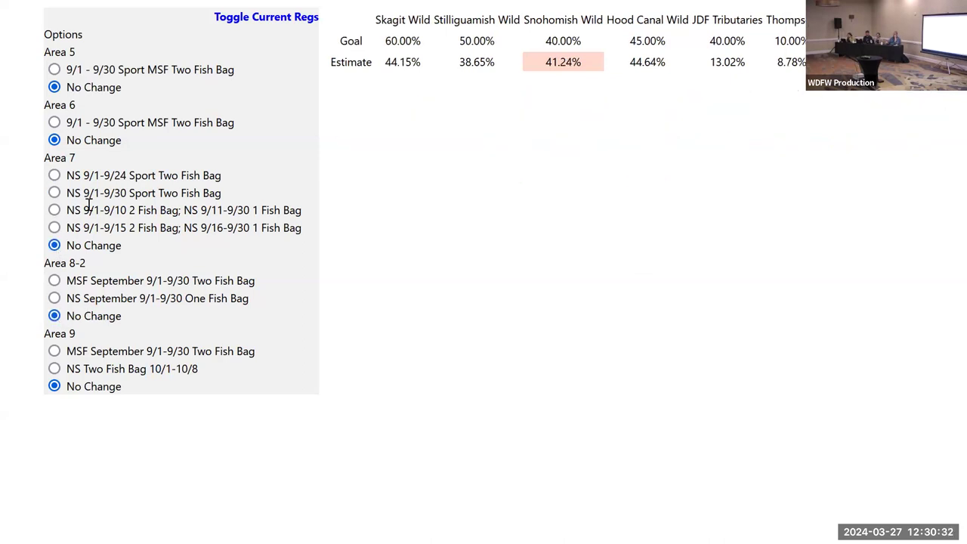